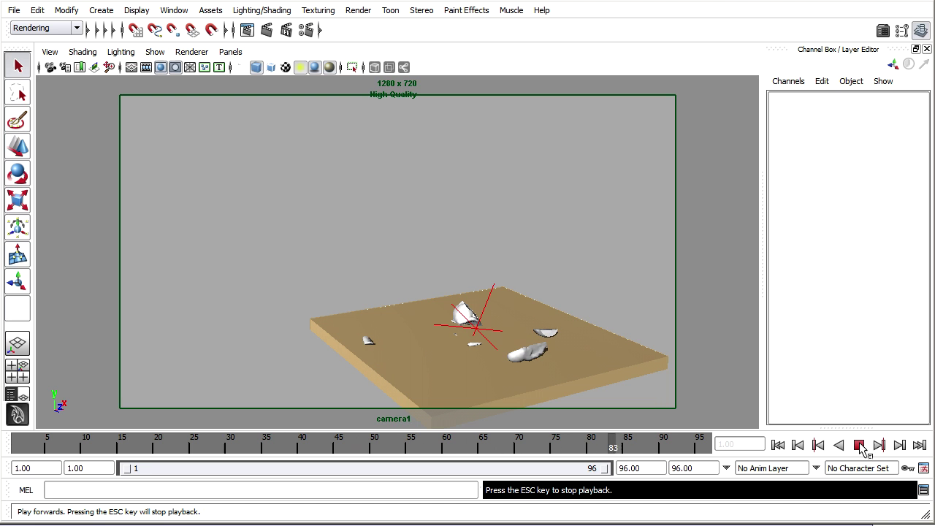
# Step: Replay and scrub the shatter simulation, inspecting shard5 and shard6
pyautogui.click(859, 445)
pyautogui.hotkey('alt', 'v')
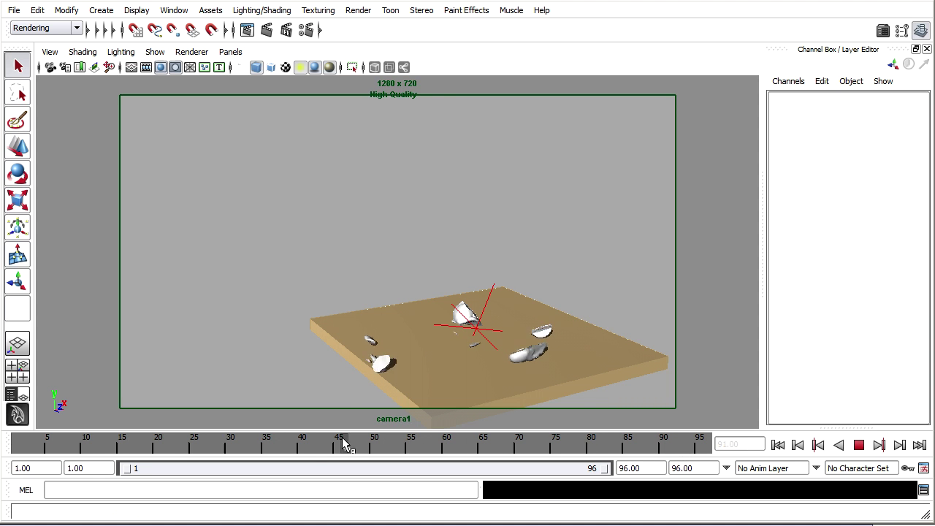
pyautogui.moveTo(307, 447); pyautogui.dragTo(21, 447)
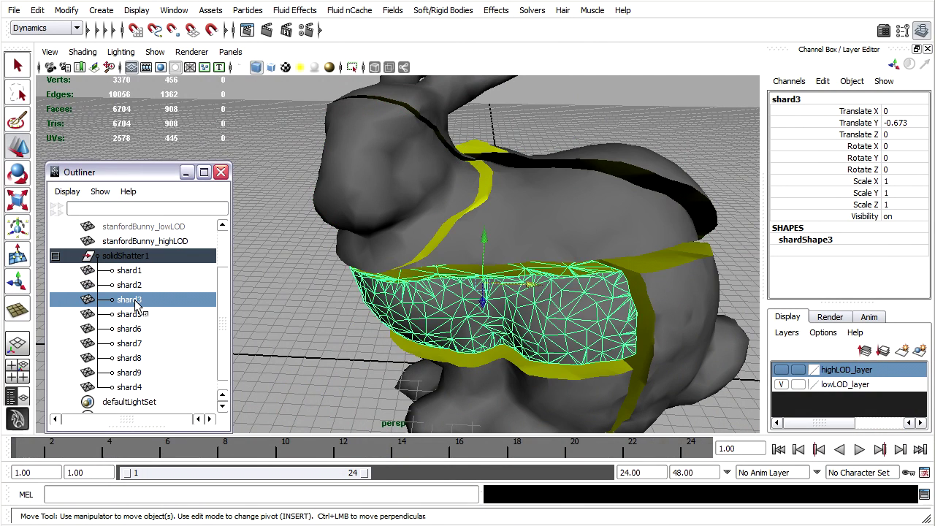
pyautogui.click(131, 316)
pyautogui.click(132, 330)
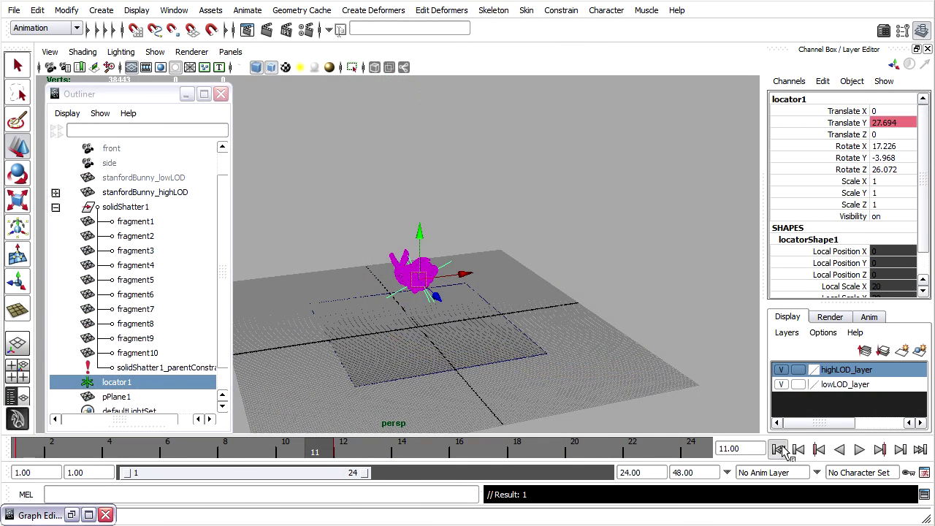
pyautogui.click(859, 449)
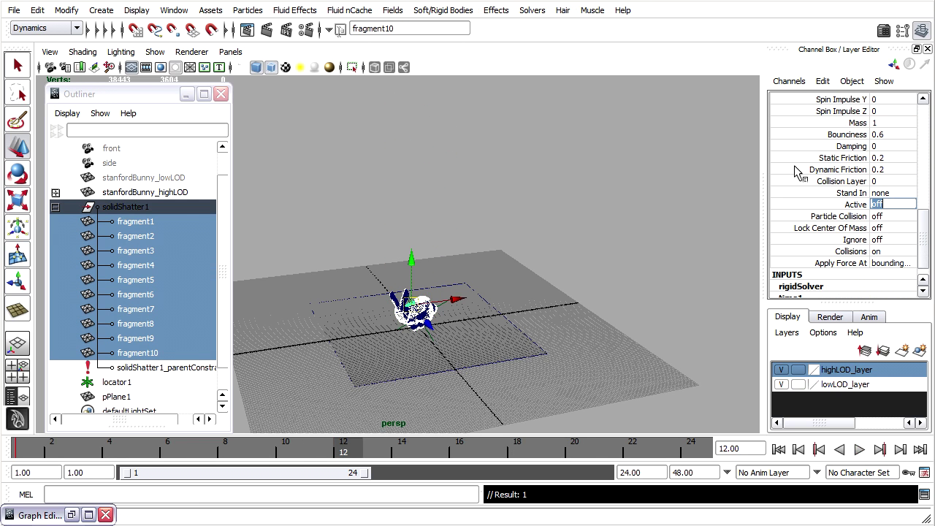
# Step: Set the fragments' Active attribute to 1 and key it
pyautogui.write('1')
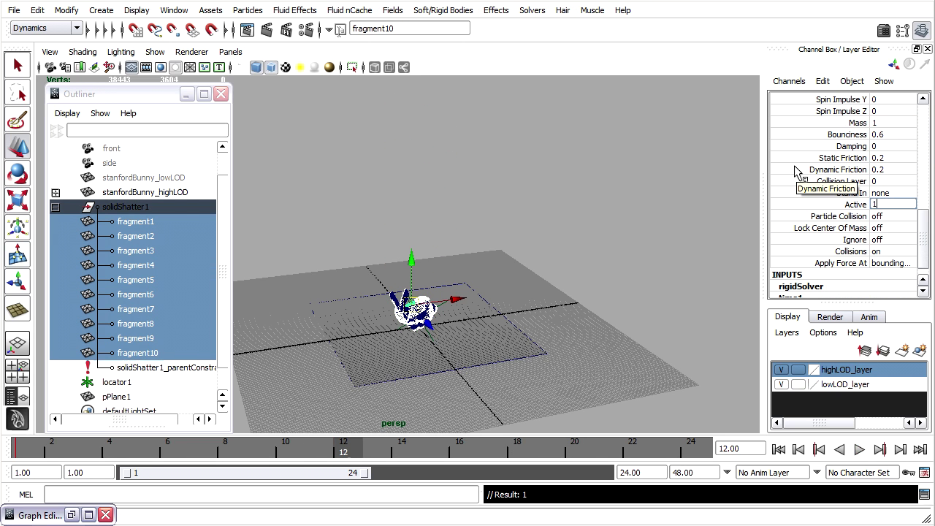
pyautogui.press('Return')
pyautogui.rightClick(806, 205)
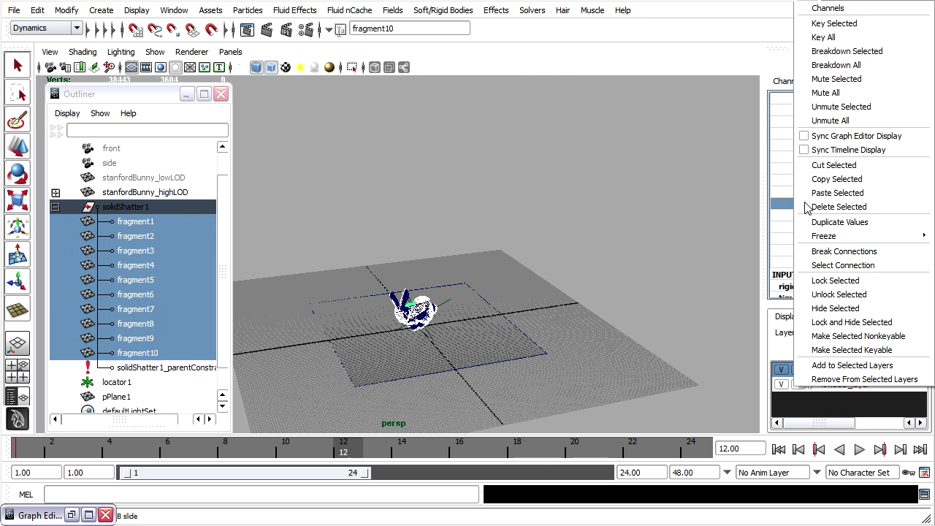
pyautogui.click(828, 24)
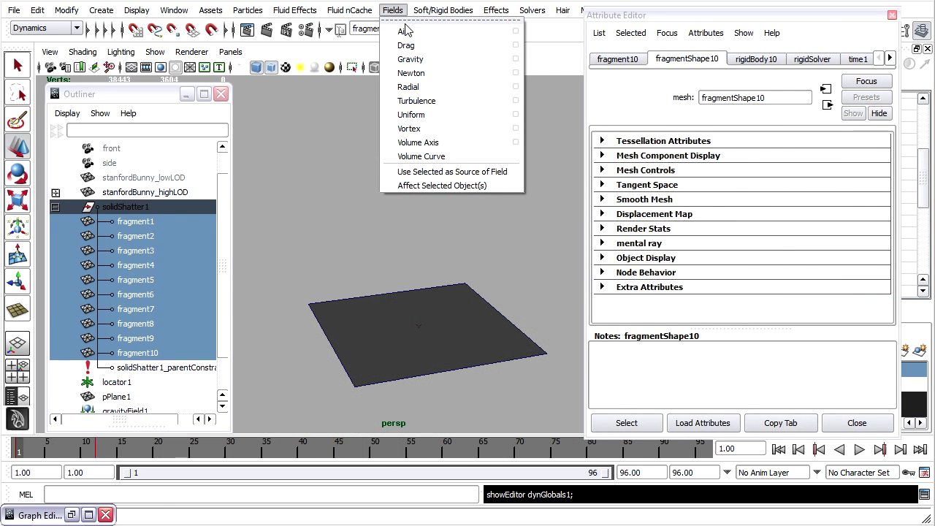
# Step: Add a Radial field and move it above the plane, shifted slightly along X
pyautogui.click(436, 86)
pyautogui.moveTo(418, 296); pyautogui.dragTo(424, 256)
pyautogui.moveTo(451, 291); pyautogui.dragTo(539, 272)
# Step: Set the shatter group's Visibility back to 1
pyautogui.click(38, 10)
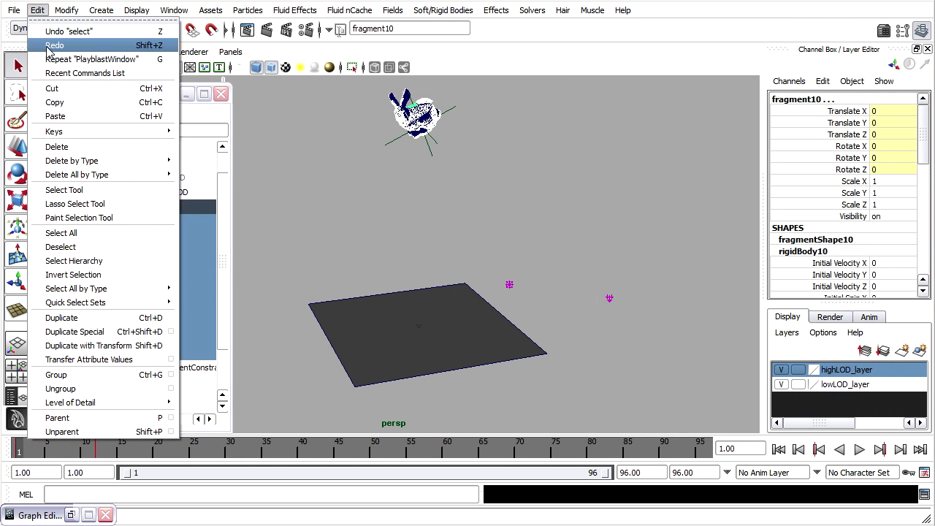
pyautogui.moveTo(62, 132)
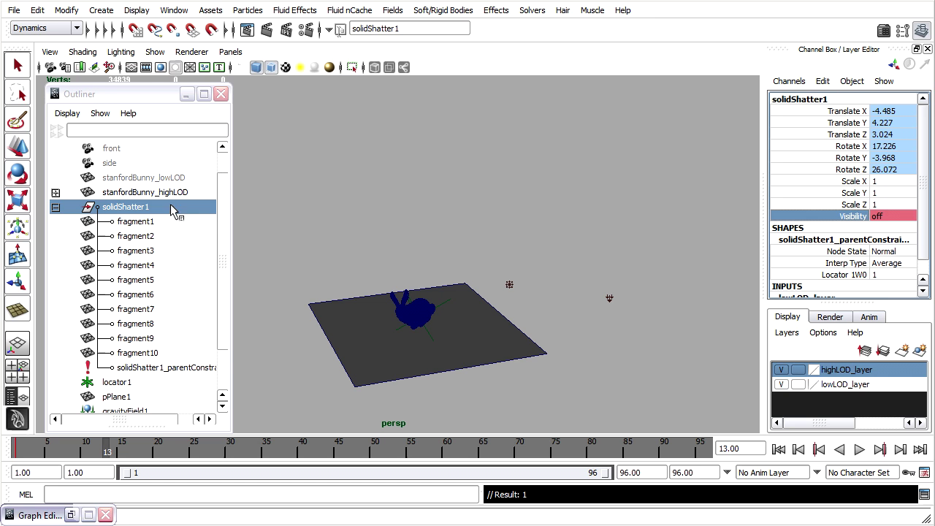
pyautogui.click(880, 216)
pyautogui.write('1')
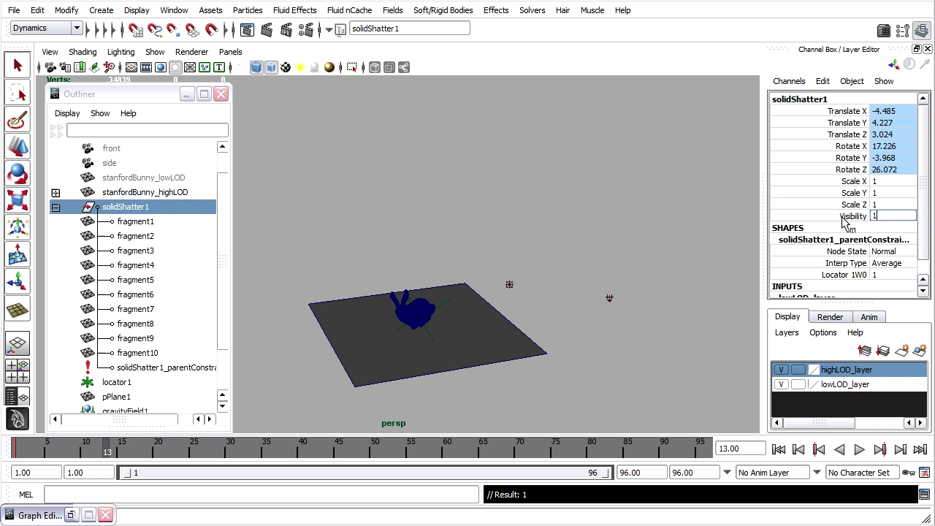
pyautogui.press('Return')
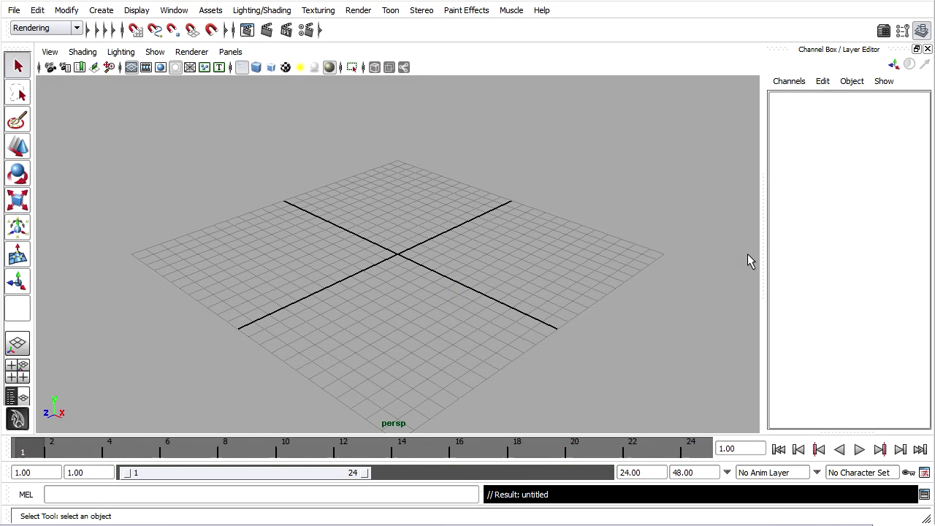
# Step: Create a new project named breakage_project with default folders from the Project Window
pyautogui.click(13, 12)
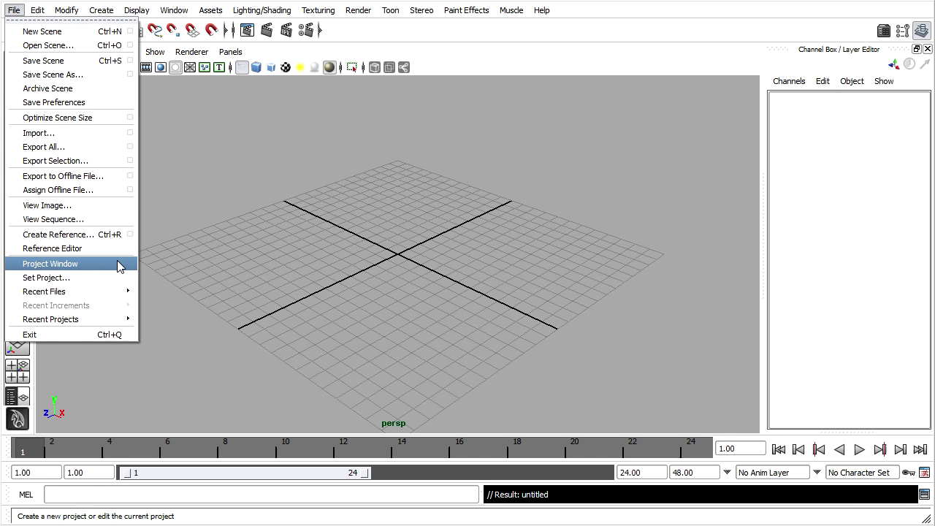
pyautogui.click(119, 266)
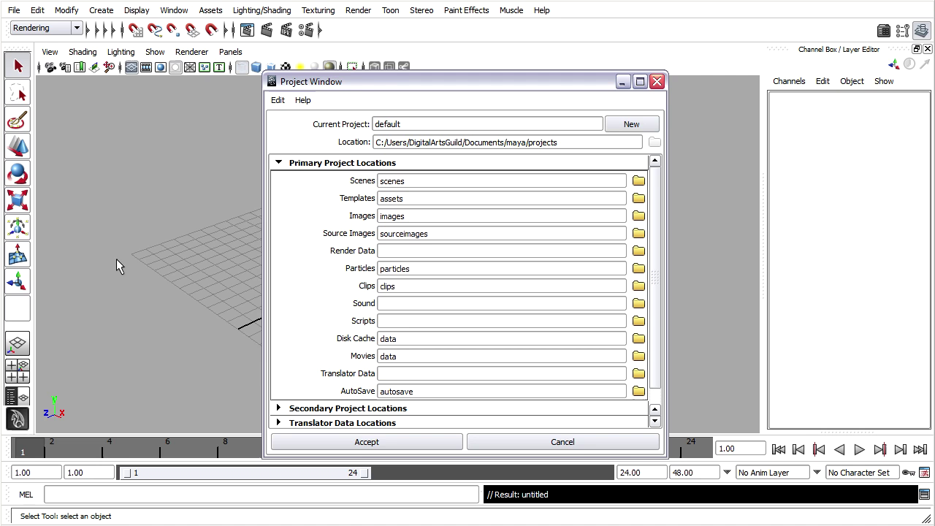
pyautogui.click(654, 126)
pyautogui.moveTo(460, 124); pyautogui.dragTo(285, 117)
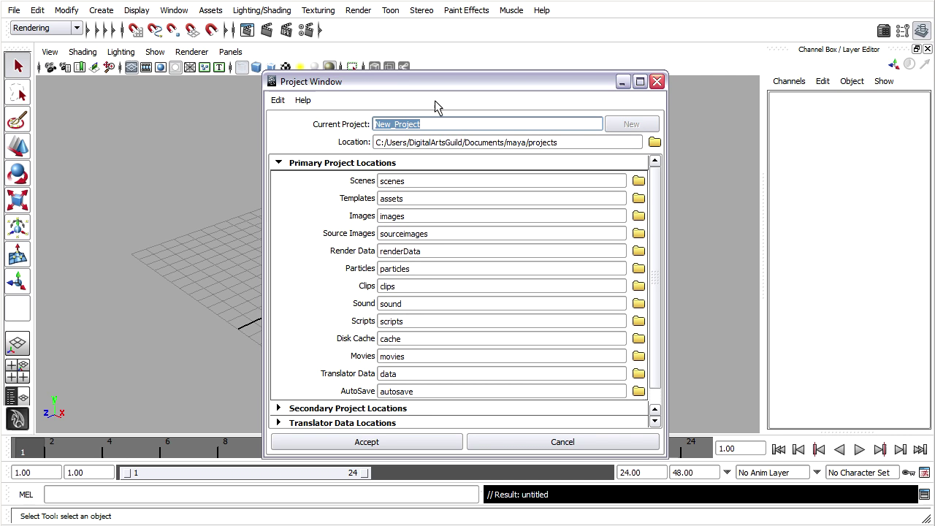
pyautogui.write('breakage_project')
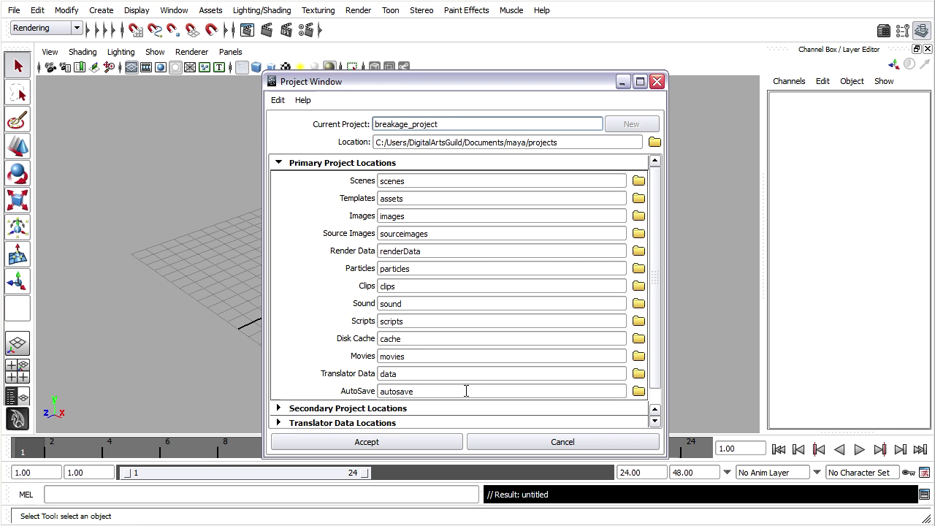
pyautogui.click(303, 443)
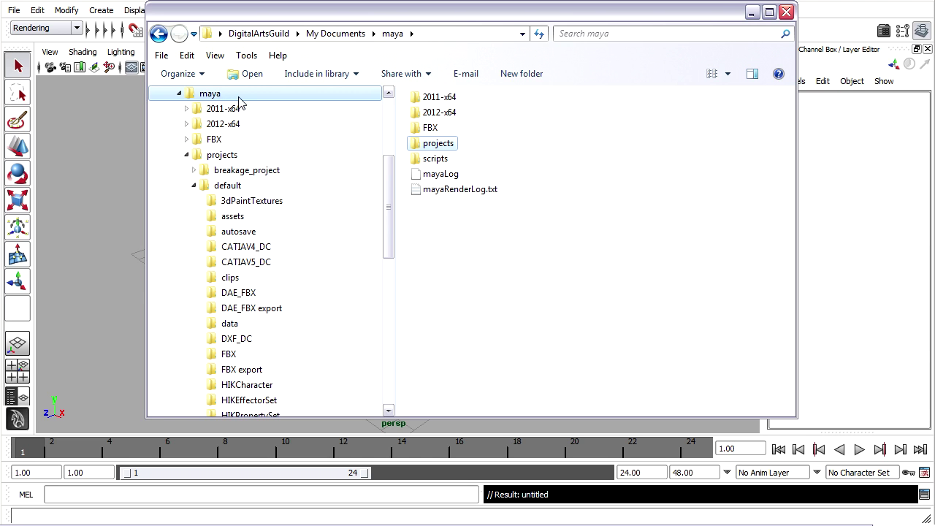
# Step: Browse to projects > breakage_project and drop workspace.mel into Maya to set the project
pyautogui.click(232, 156)
pyautogui.click(227, 176)
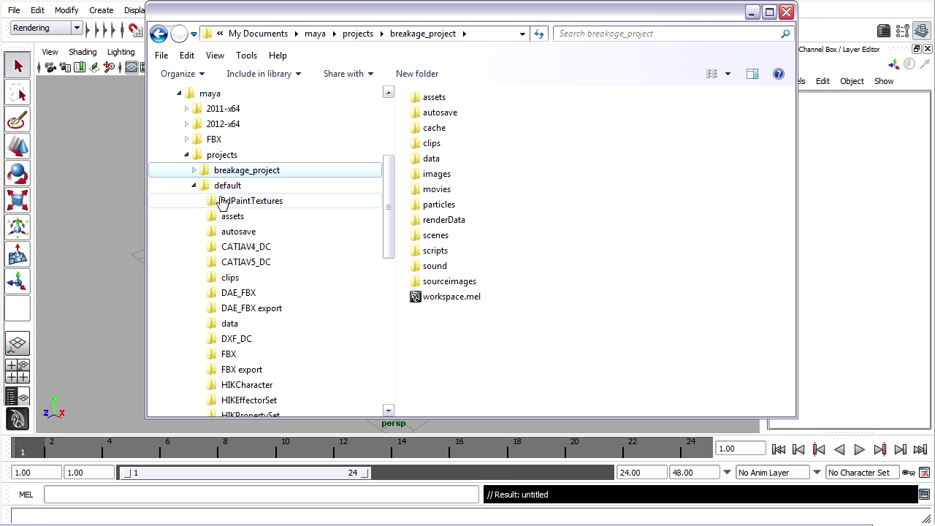
pyautogui.moveTo(415, 296); pyautogui.dragTo(670, 320)
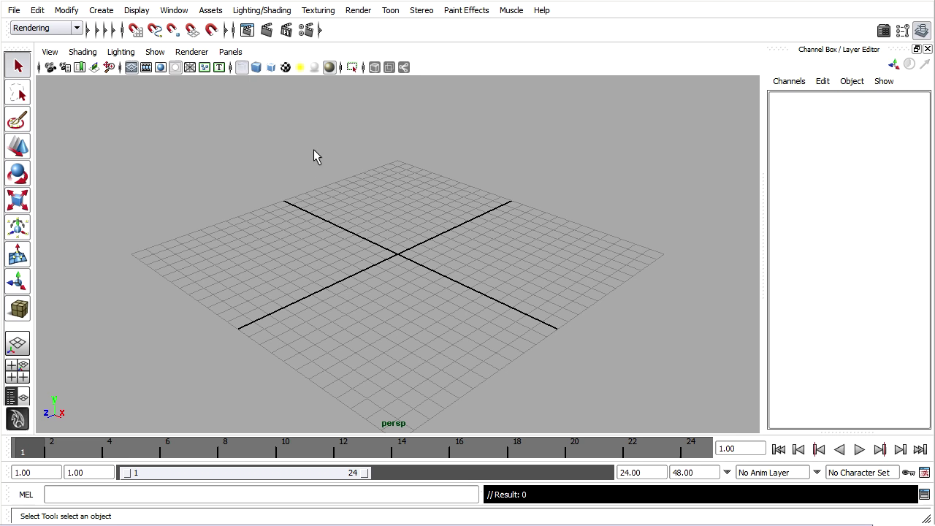
# Step: Keep centimeter, degrees and Film (24 fps) working units in Preferences and save them
pyautogui.click(174, 11)
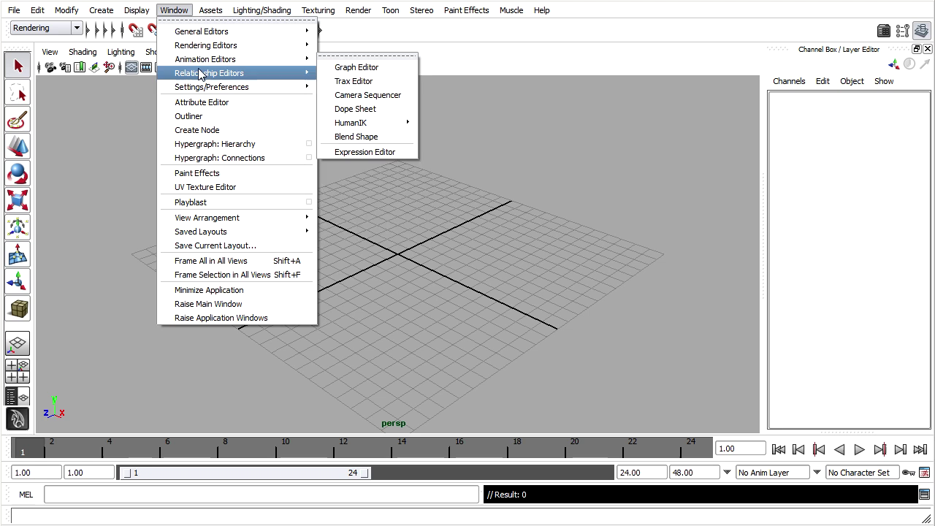
pyautogui.moveTo(208, 87)
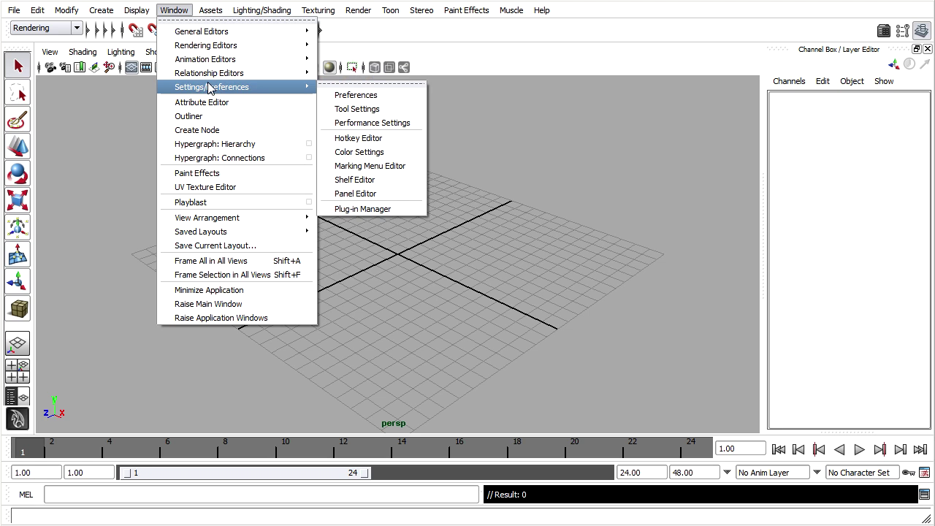
pyautogui.click(409, 100)
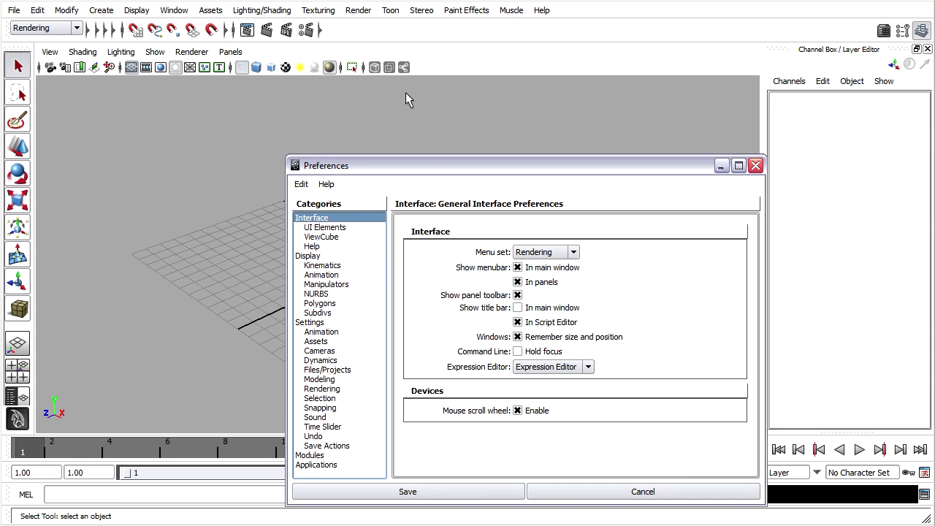
pyautogui.click(306, 322)
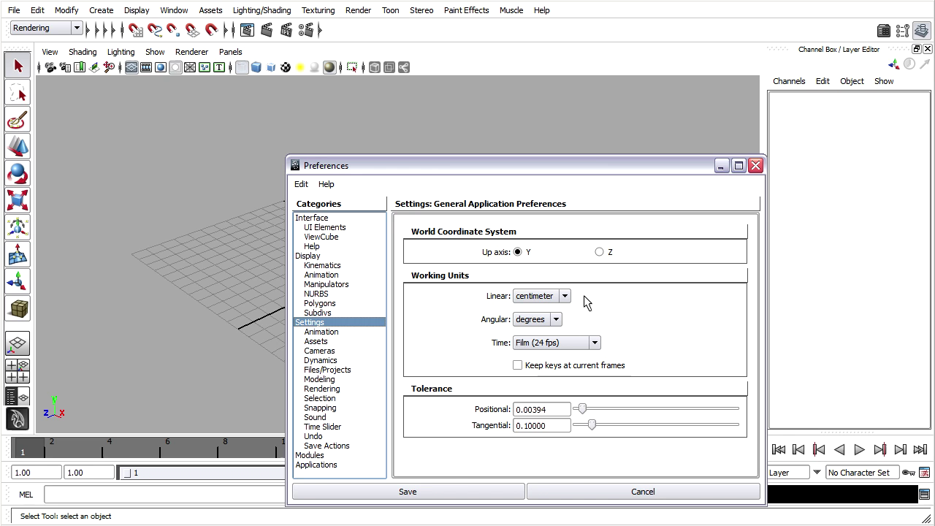
pyautogui.click(407, 492)
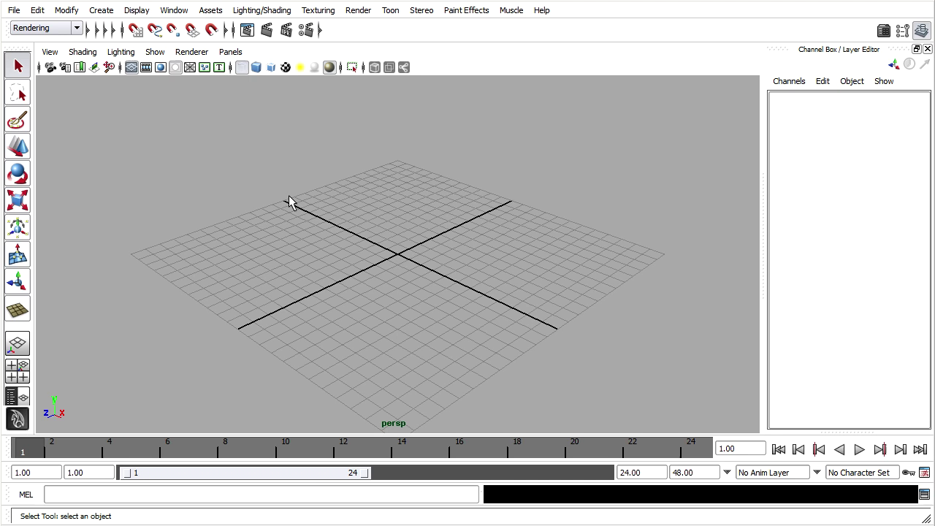
# Step: Draw a polygon cube on the grid
pyautogui.click(103, 11)
pyautogui.moveTo(129, 48)
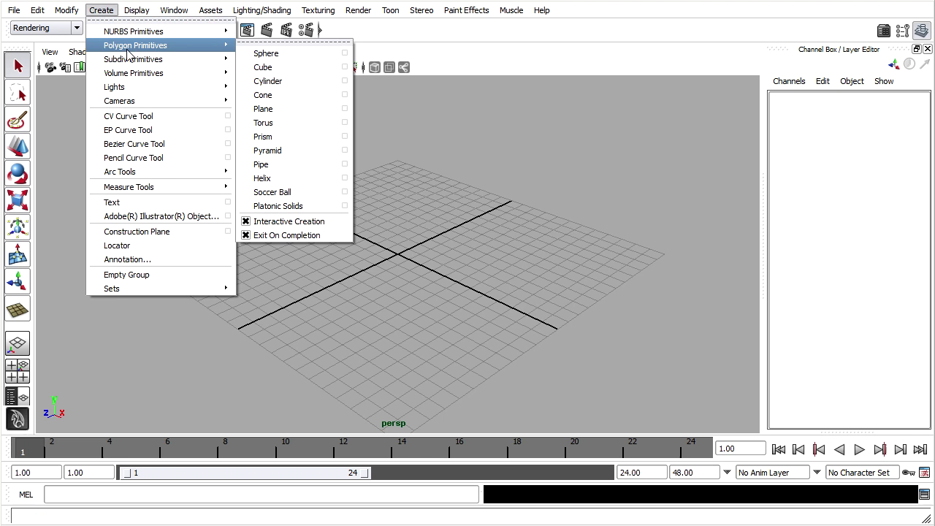
pyautogui.click(278, 65)
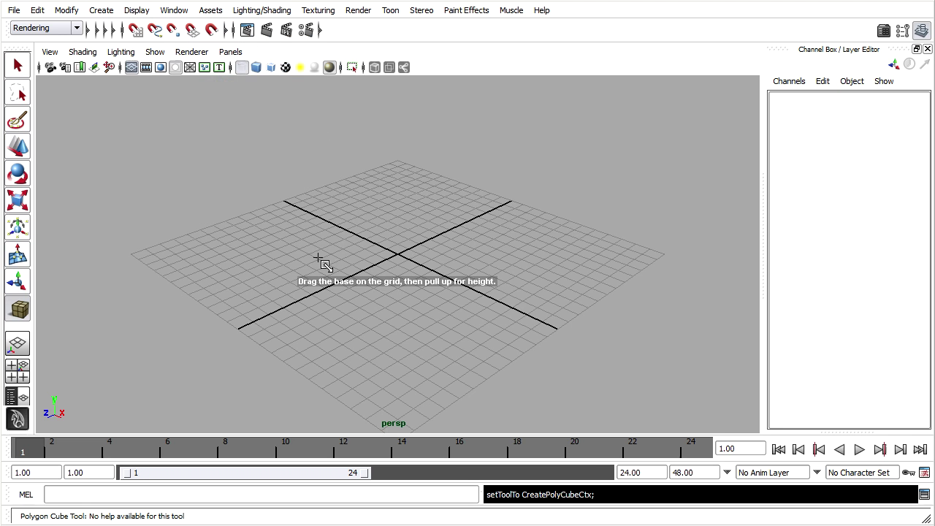
pyautogui.moveTo(319, 259); pyautogui.dragTo(485, 246)
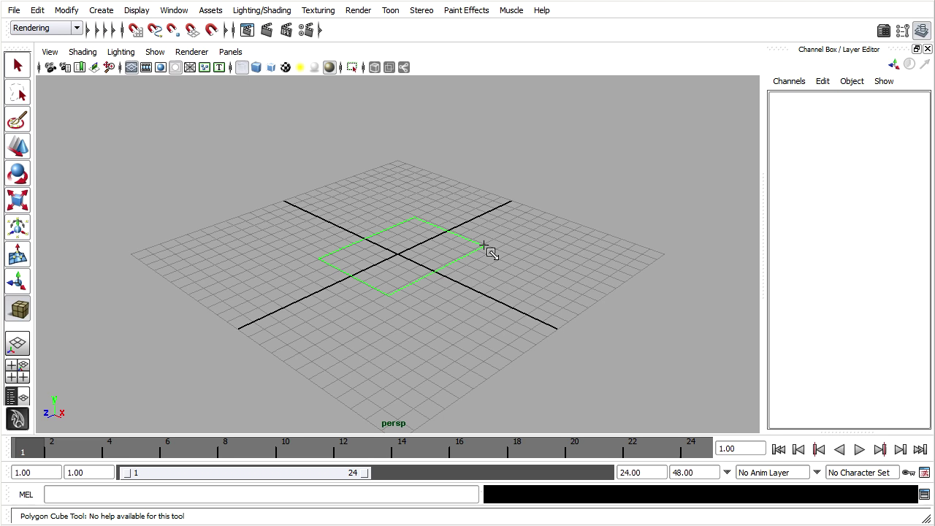
pyautogui.moveTo(485, 246); pyautogui.dragTo(484, 246)
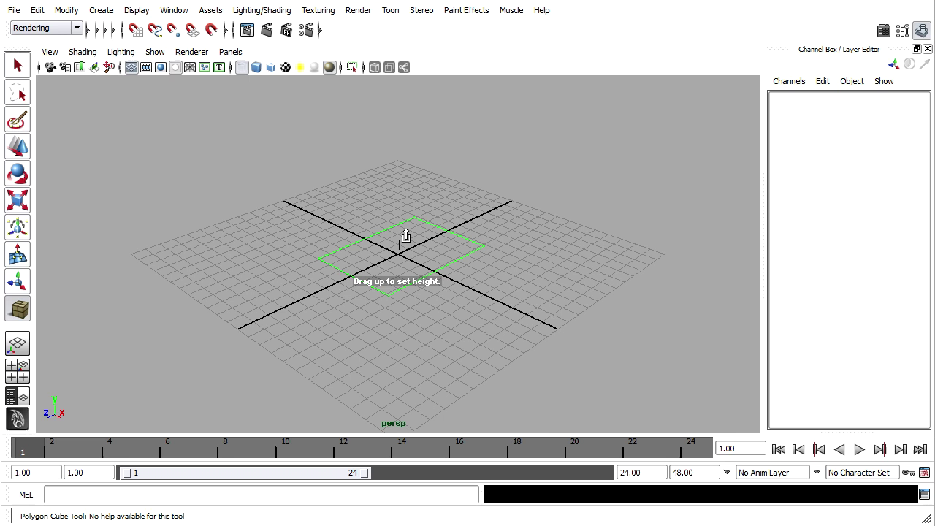
pyautogui.moveTo(407, 236); pyautogui.dragTo(406, 199)
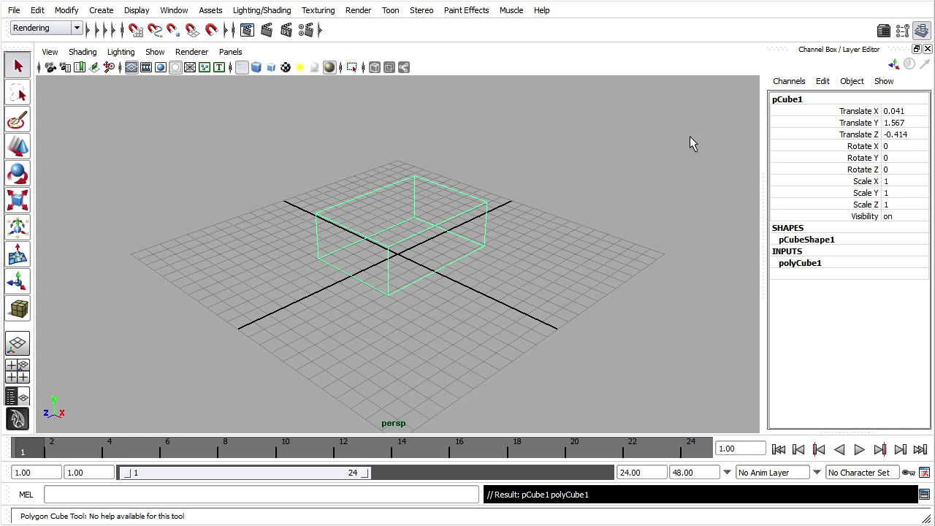
# Step: Set the polyCube1 Width to 9, Height to 8 and Depth to 25
pyautogui.click(796, 264)
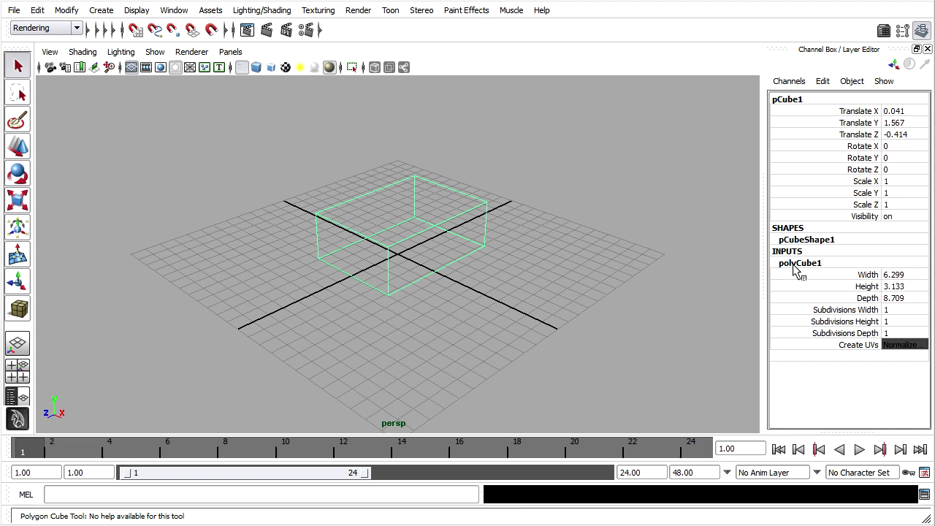
pyautogui.click(915, 276)
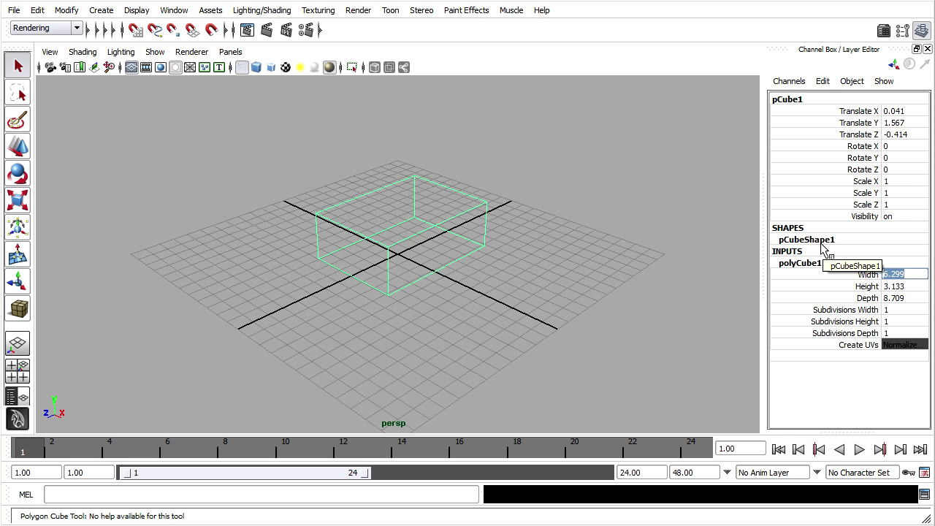
pyautogui.write('9')
pyautogui.press('Tab')
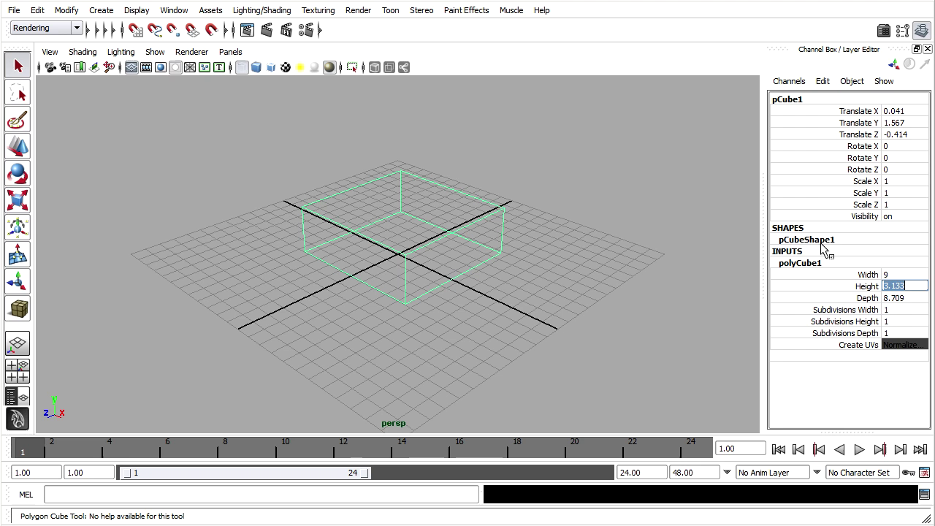
pyautogui.write('8')
pyautogui.press('Tab')
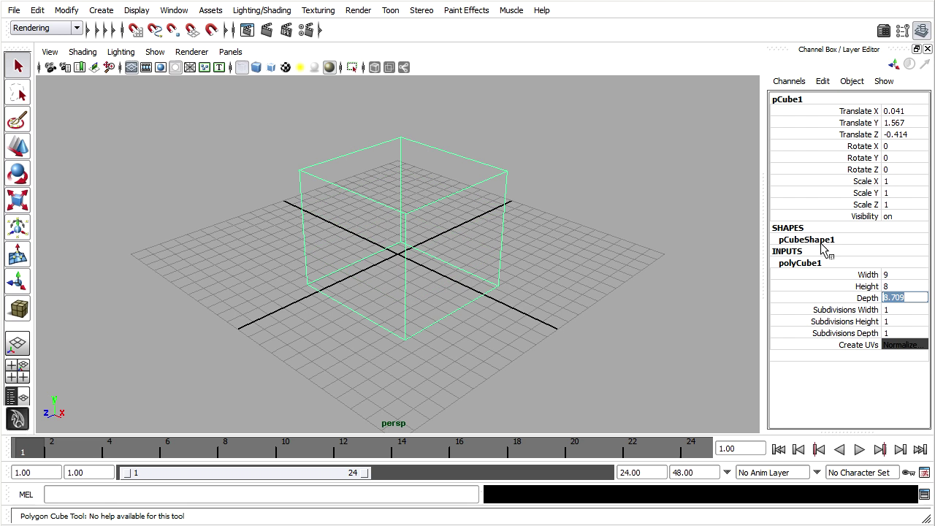
pyautogui.write('25')
pyautogui.press('Return')
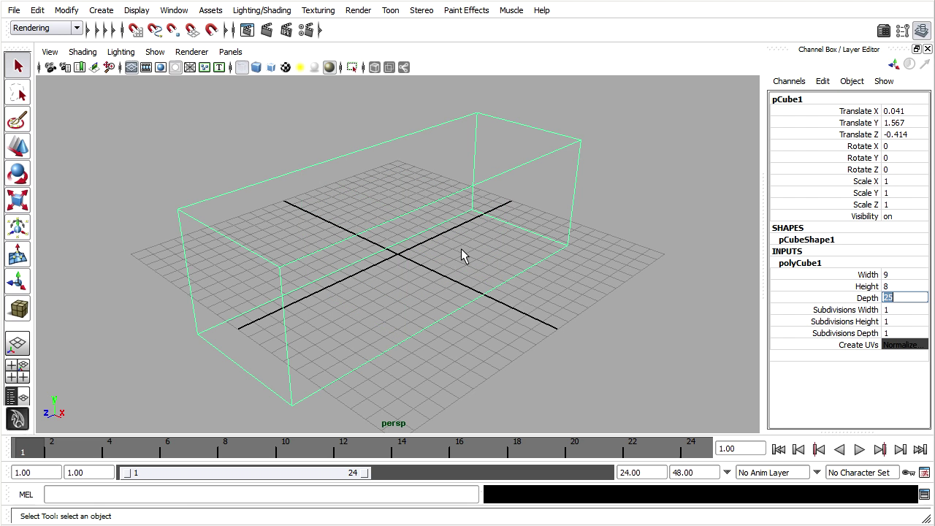
pyautogui.scroll(-3, 461, 255)
pyautogui.moveTo(494, 254)
pyautogui.keyDown('alt'); pyautogui.mouseDown()
pyautogui.moveTo(489, 266)
pyautogui.moveTo(656, 260)
pyautogui.moveTo(467, 271)
pyautogui.moveTo(504, 263)
pyautogui.mouseUp(); pyautogui.keyUp('alt')
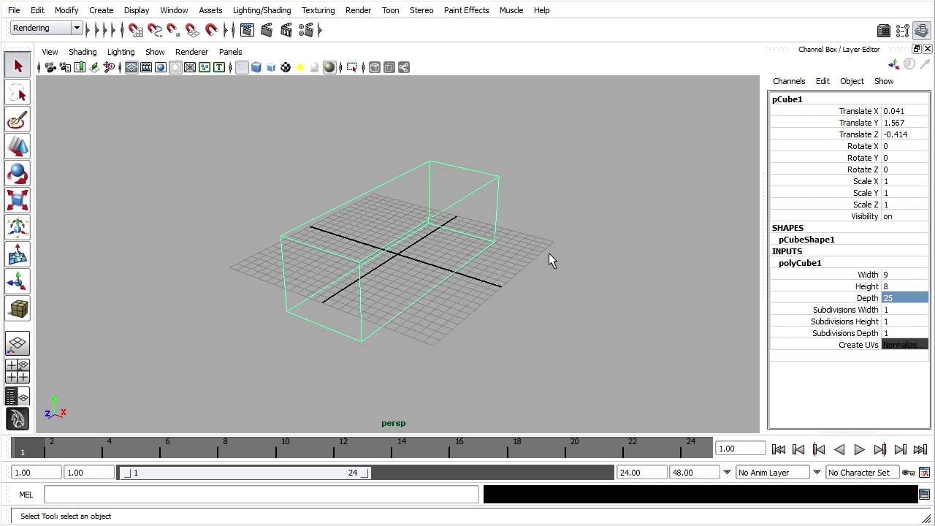
# Step: Raise the box above the grid to Translate Y 34.232
pyautogui.click(18, 146)
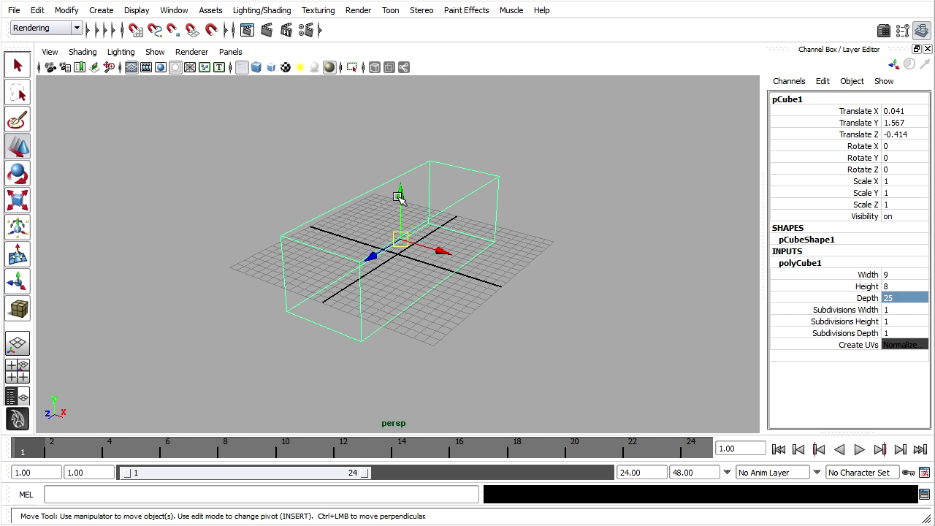
pyautogui.moveTo(400, 197); pyautogui.dragTo(390, 46)
pyautogui.scroll(-3, 492, 174)
pyautogui.keyDown('alt'); pyautogui.moveTo(492, 173); pyautogui.dragTo(446, 225, button='right'); pyautogui.keyUp('alt')
pyautogui.moveTo(386, 214); pyautogui.dragTo(382, 129)
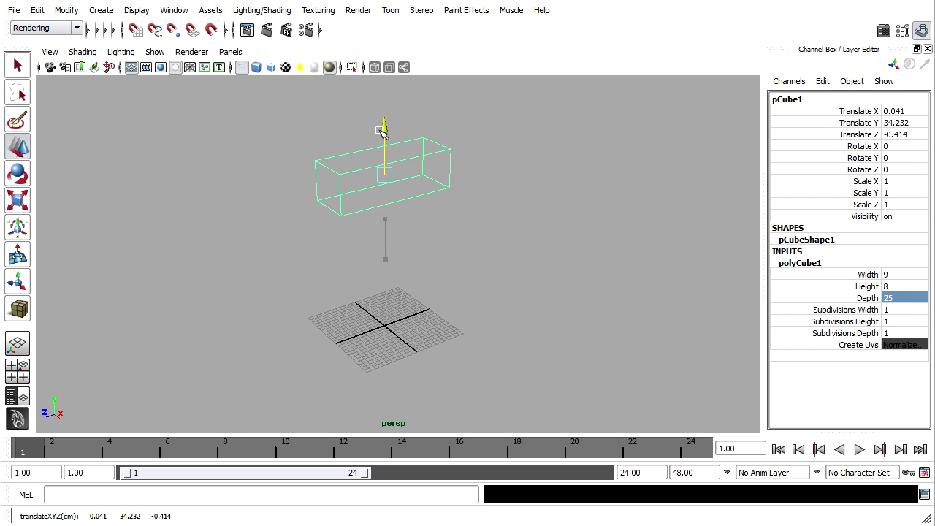
pyautogui.click(106, 10)
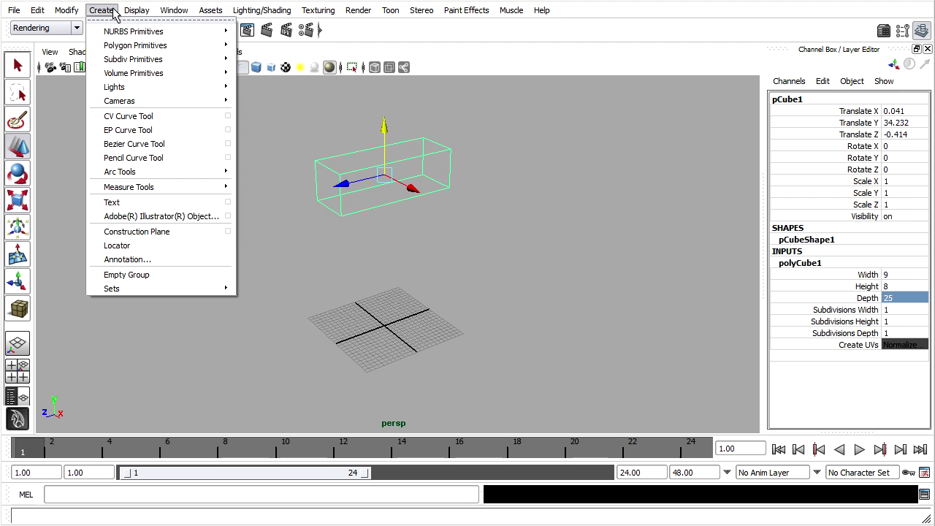
# Step: Draw a polygon plane on the grid and set its Width and Height to 100
pyautogui.moveTo(111, 45)
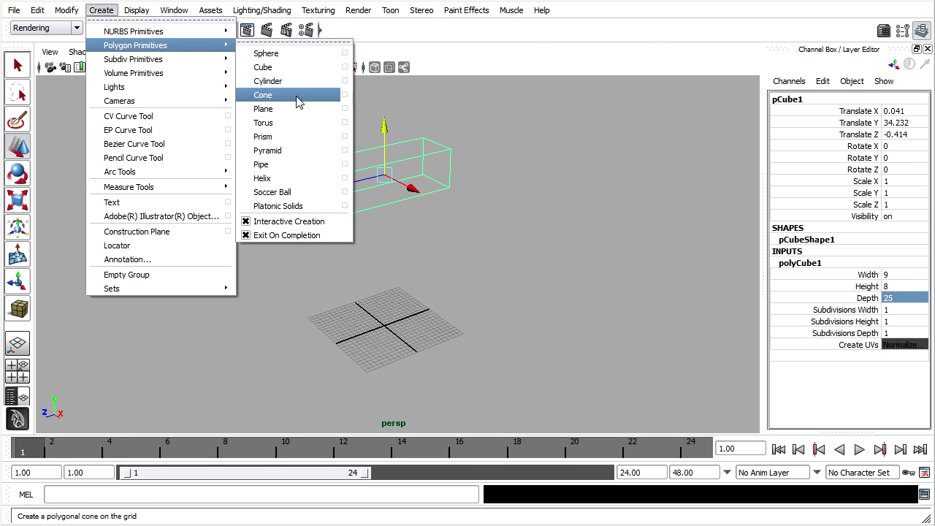
pyautogui.click(263, 109)
pyautogui.moveTo(187, 309); pyautogui.dragTo(642, 330)
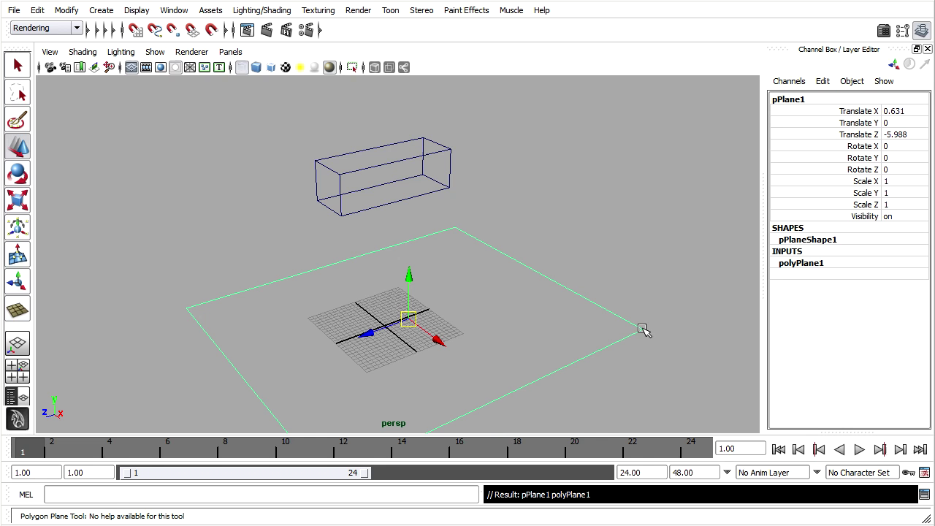
pyautogui.click(800, 265)
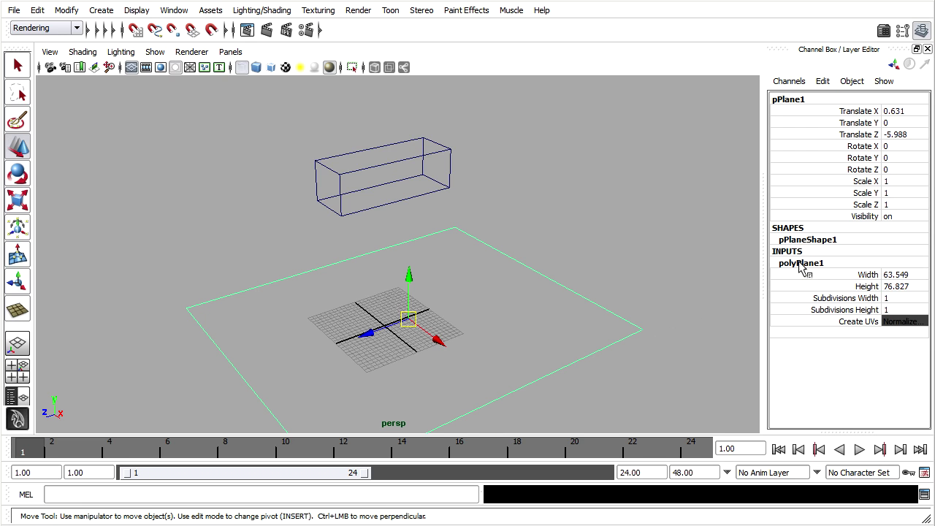
pyautogui.moveTo(918, 278); pyautogui.dragTo(919, 290)
pyautogui.click(920, 289)
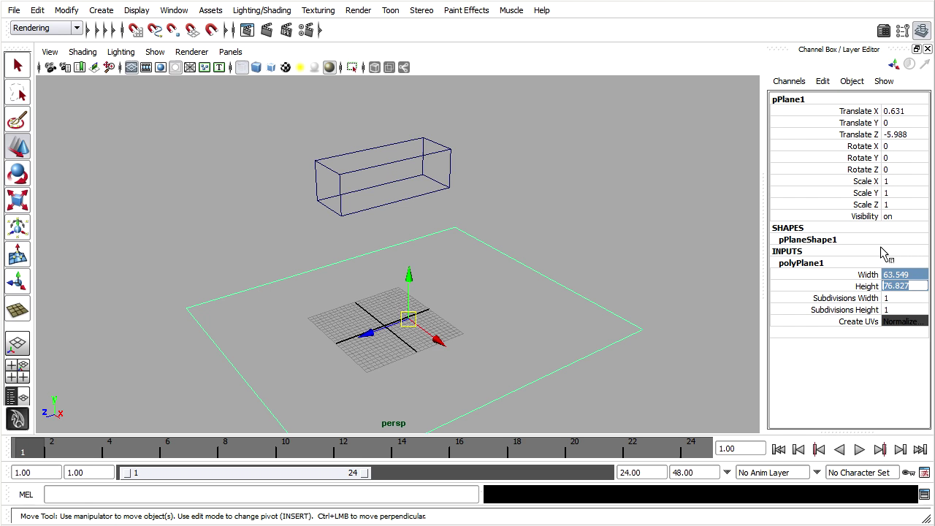
pyautogui.write('100')
pyautogui.press('Return')
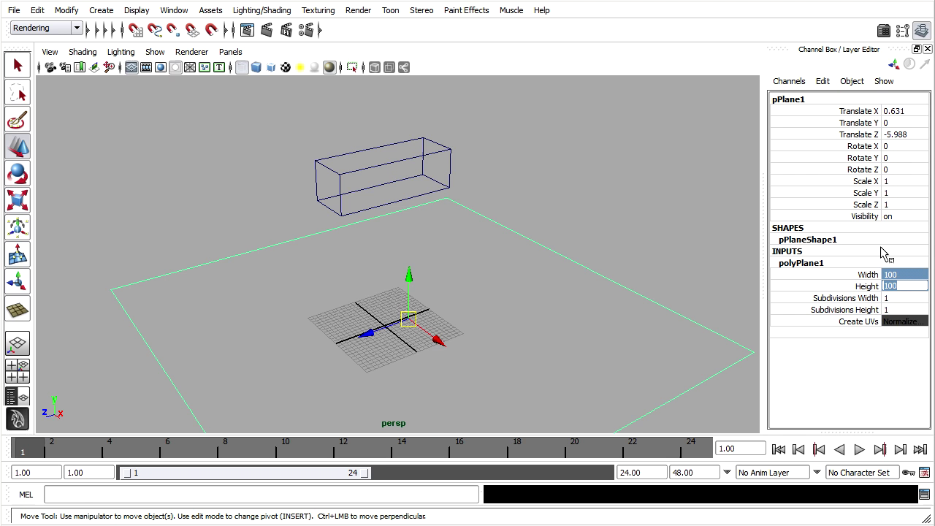
# Step: Switch to the Dynamics menu set and clear the selection
pyautogui.keyDown('alt'); pyautogui.moveTo(610, 223); pyautogui.dragTo(620, 173); pyautogui.keyUp('alt')
pyautogui.scroll(-3, 607, 217)
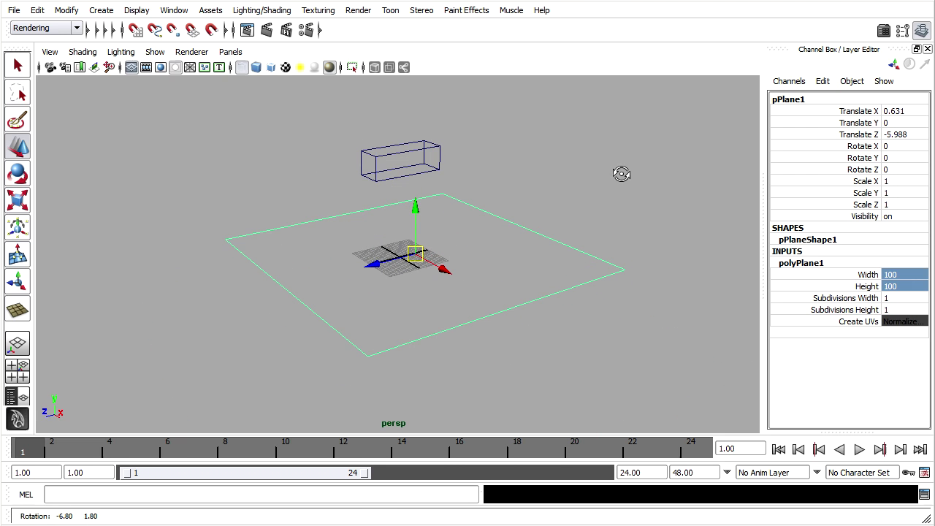
pyautogui.press('F4')
pyautogui.press('q')
pyautogui.click(674, 213)
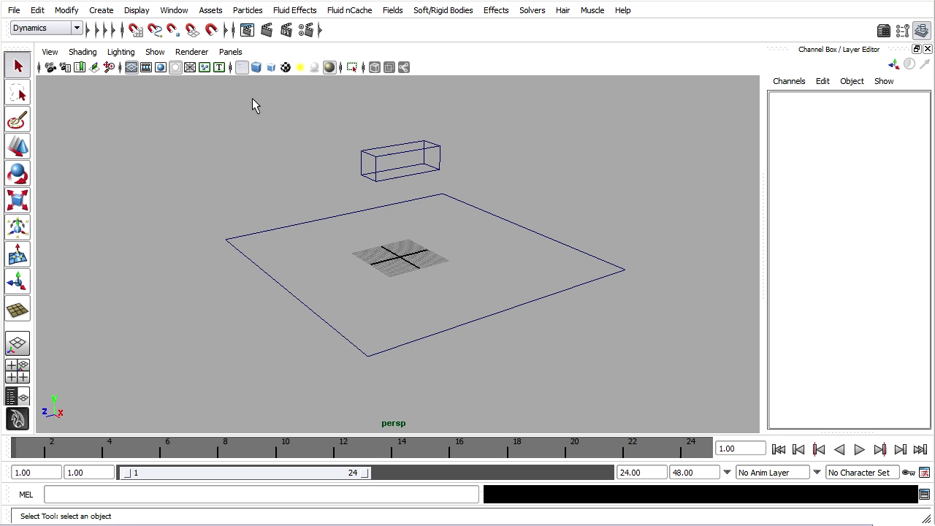
# Step: Delete all construction history by type, then select the cube
pyautogui.click(38, 12)
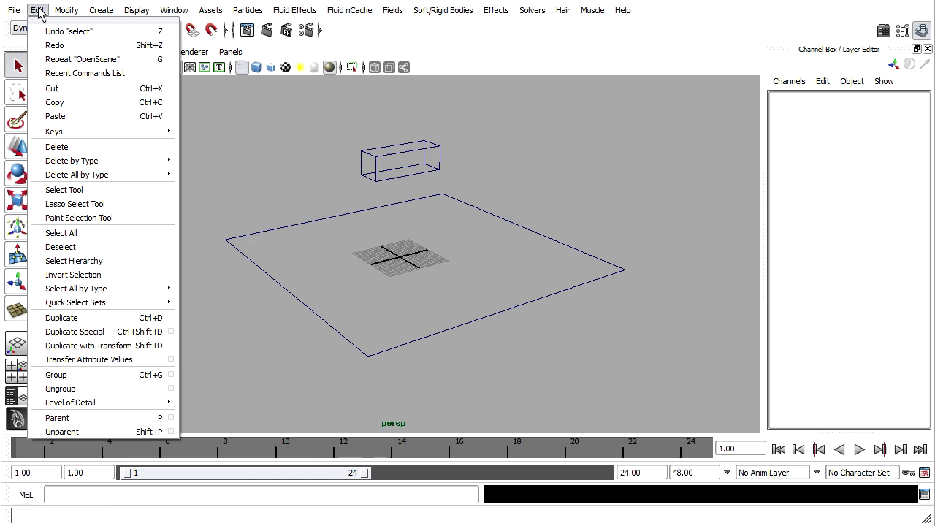
pyautogui.moveTo(79, 175)
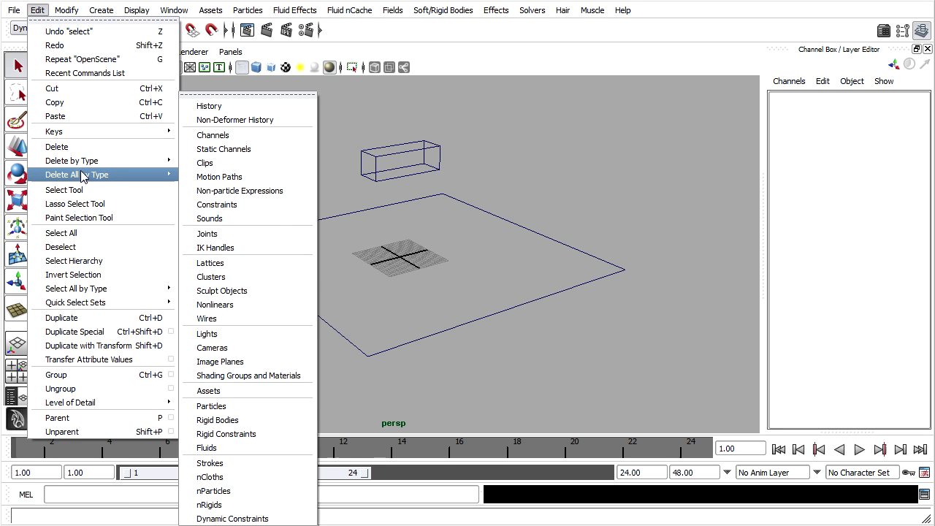
pyautogui.click(247, 107)
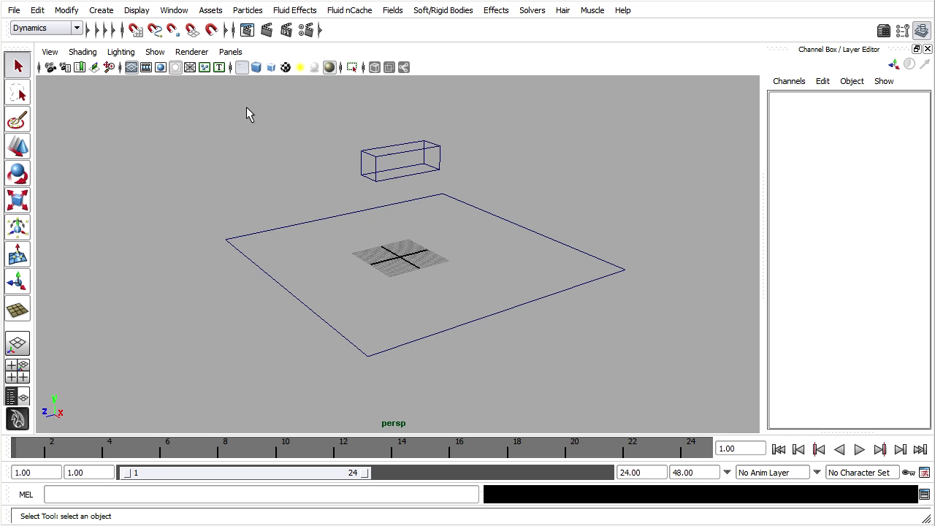
pyautogui.click(406, 158)
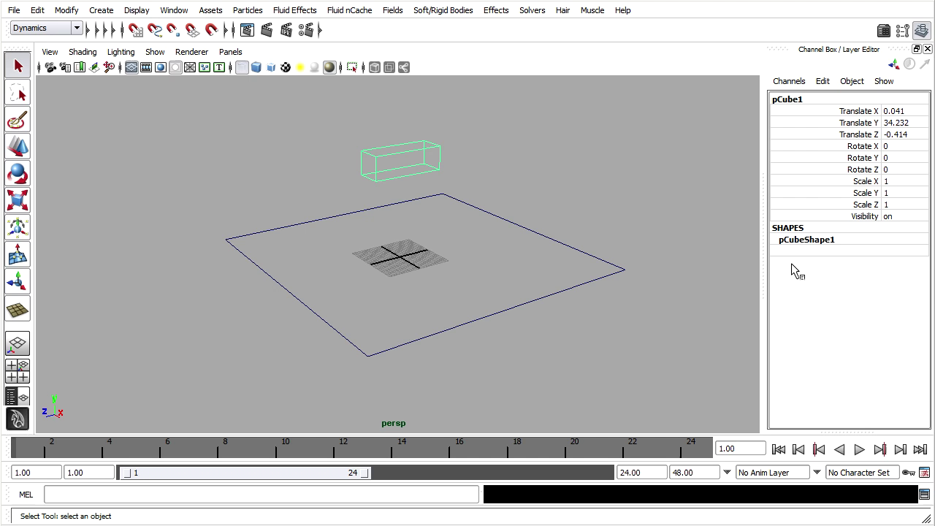
# Step: Zero the Translate and Rotate values of both the box and ground plane
pyautogui.moveTo(336, 128); pyautogui.dragTo(387, 244)
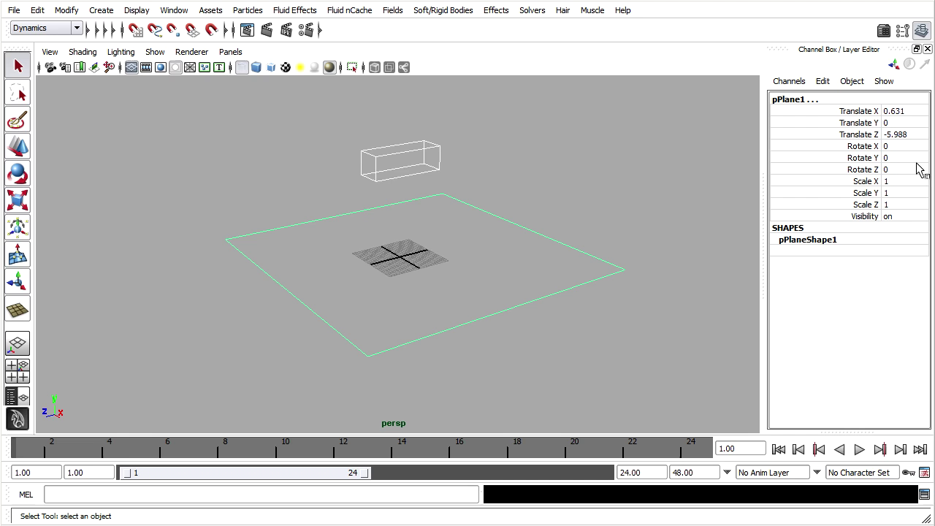
pyautogui.moveTo(912, 111); pyautogui.dragTo(906, 172)
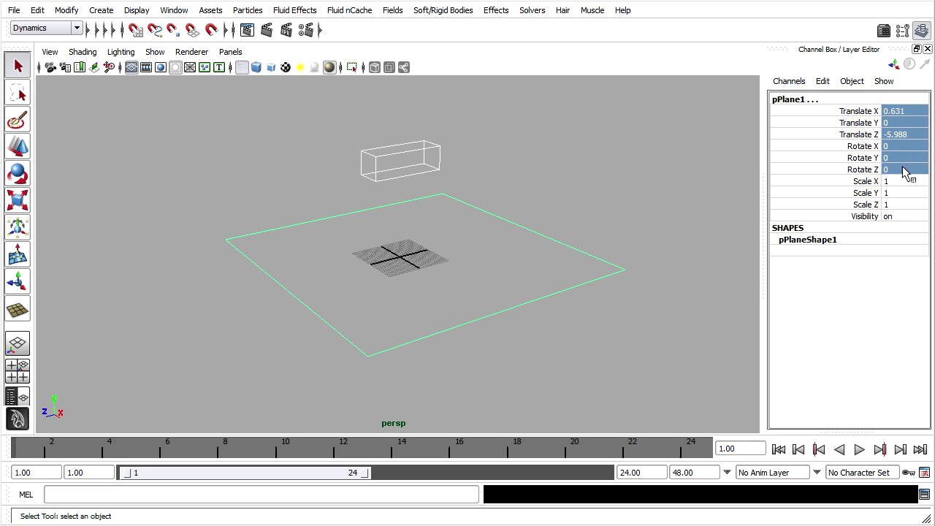
pyautogui.click(906, 171)
pyautogui.write('0')
pyautogui.press('Return')
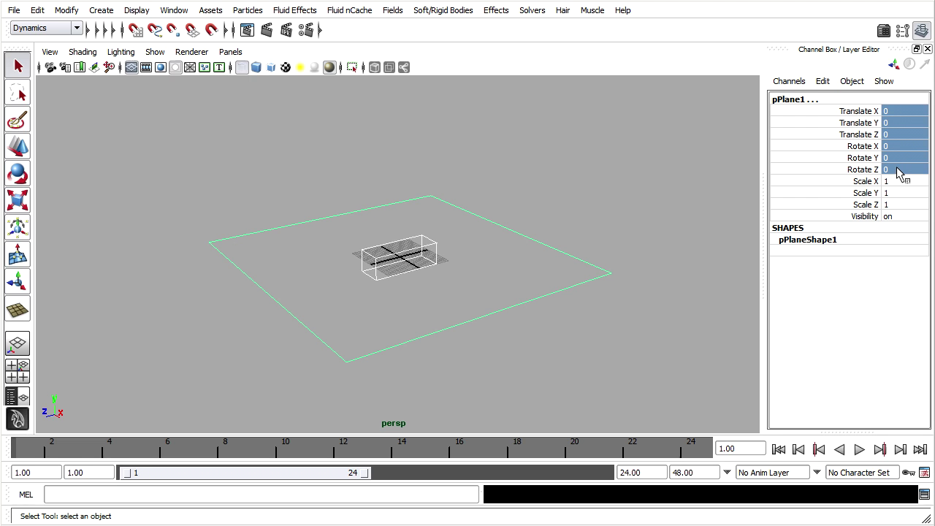
# Step: Set the ground plane's Visibility to 0, then select the box
pyautogui.keyDown('alt'); pyautogui.moveTo(528, 288); pyautogui.dragTo(492, 272); pyautogui.keyUp('alt')
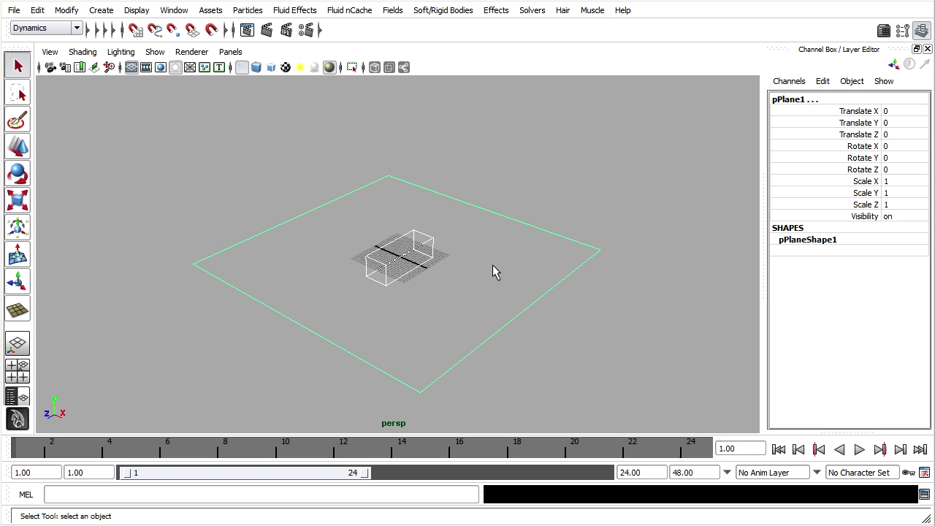
pyautogui.click(492, 272)
pyautogui.moveTo(538, 236); pyautogui.dragTo(577, 241)
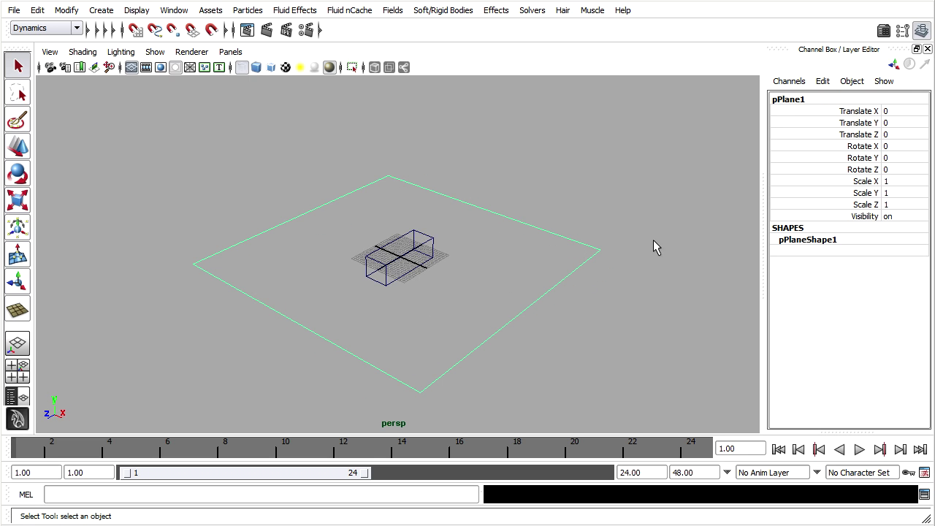
pyautogui.doubleClick(910, 216)
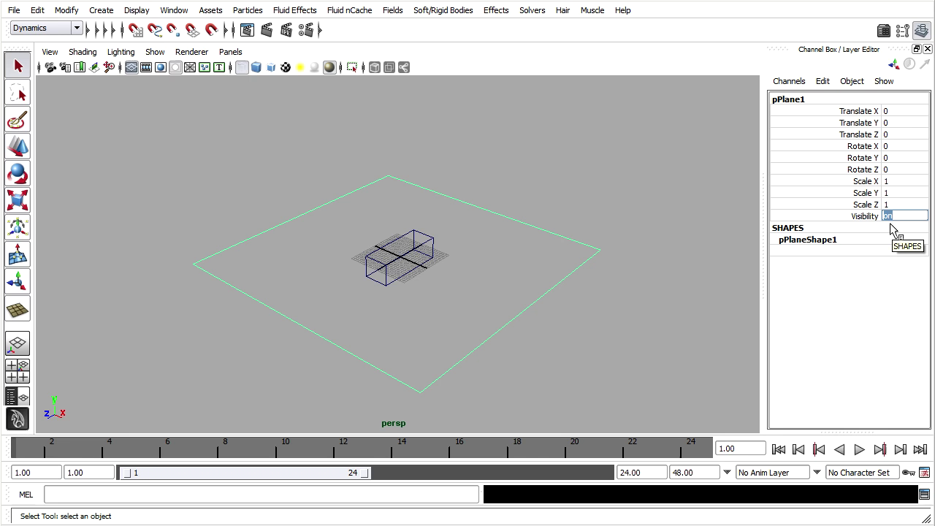
pyautogui.write('0')
pyautogui.press('Return')
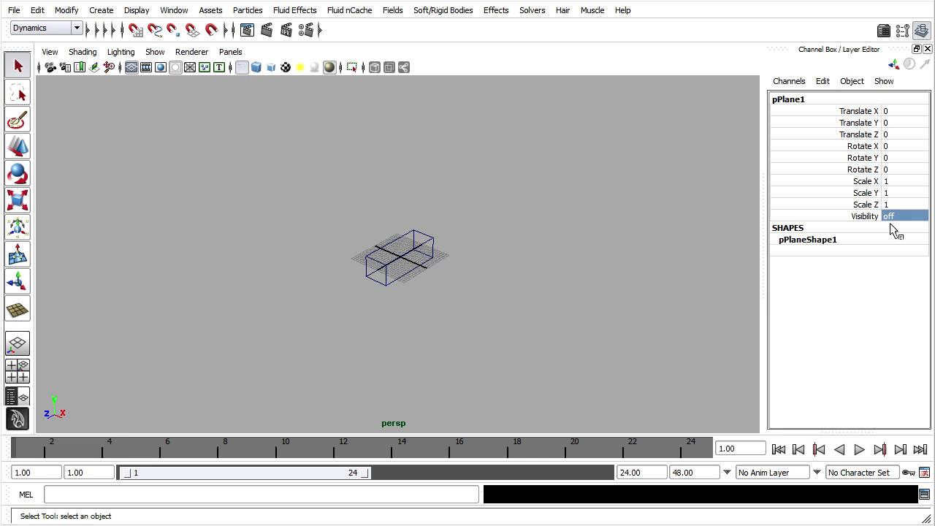
pyautogui.click(425, 246)
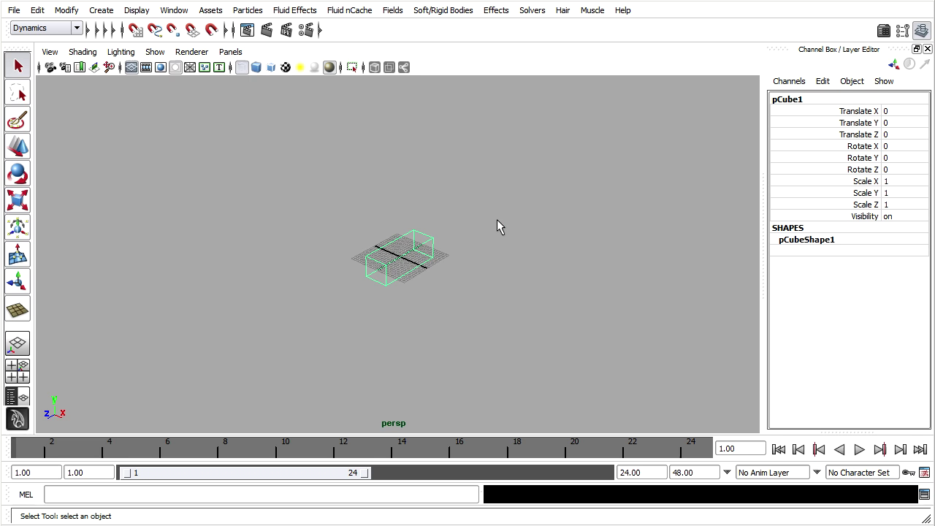
# Step: Frame the cube and keep Dynamics as the active menu set
pyautogui.press('f')
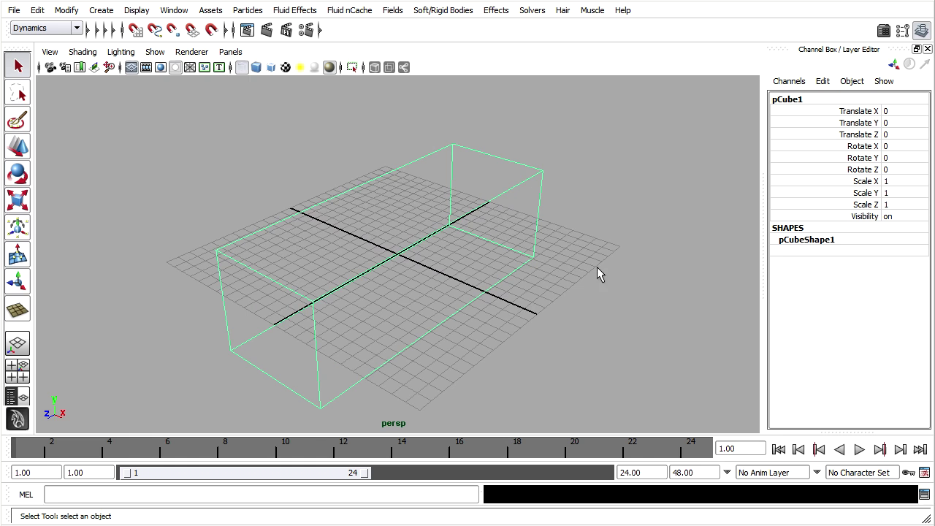
pyautogui.keyDown('alt'); pyautogui.moveTo(597, 274); pyautogui.dragTo(567, 265); pyautogui.keyUp('alt')
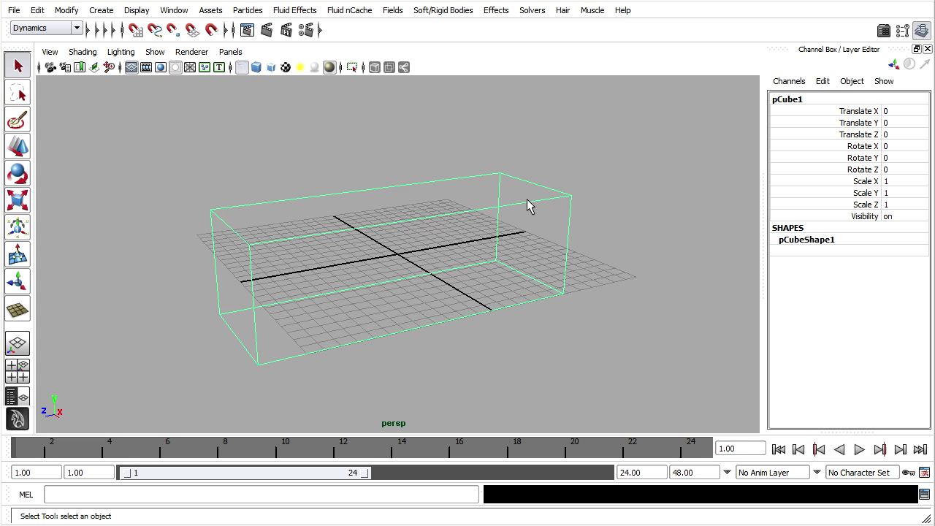
pyautogui.click(76, 28)
pyautogui.click(61, 69)
# Step: In Solid Shatter options, set Shard count 8, Edge jagginess 0.4410 and Seed 21
pyautogui.click(496, 10)
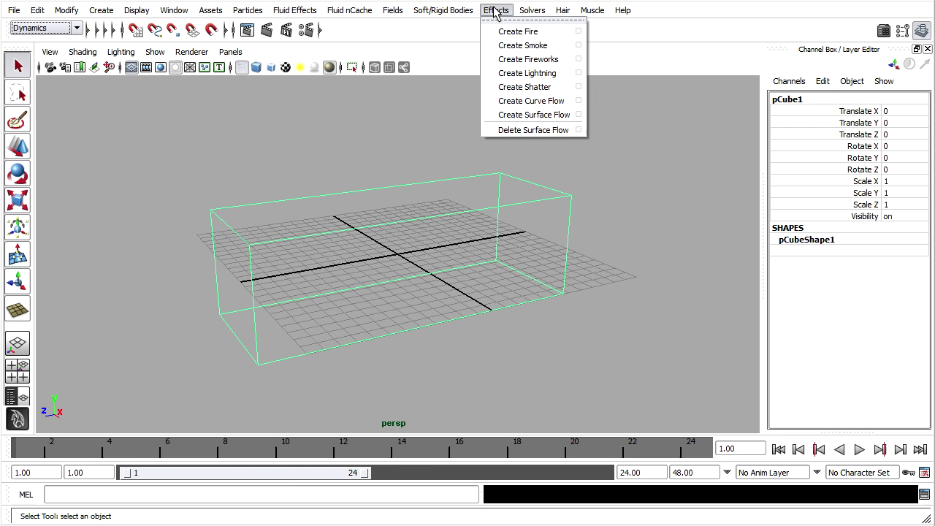
pyautogui.click(580, 87)
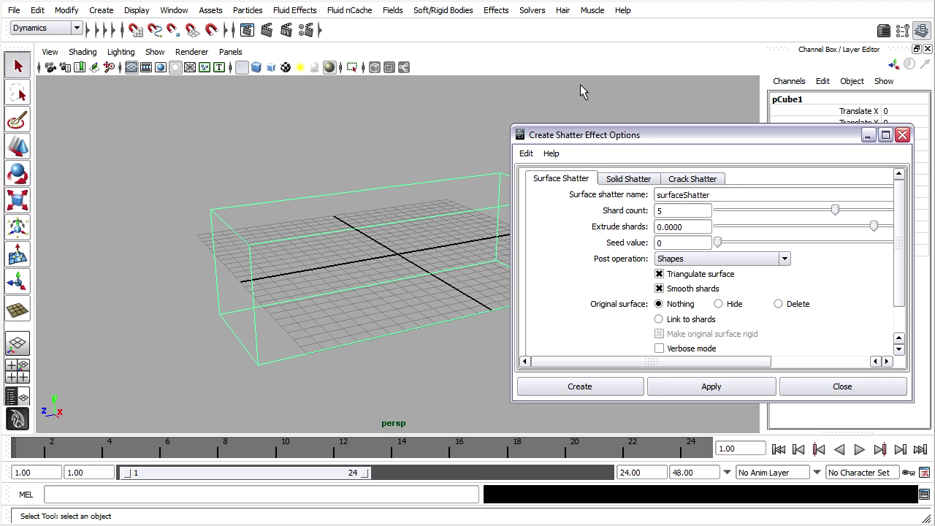
pyautogui.click(654, 185)
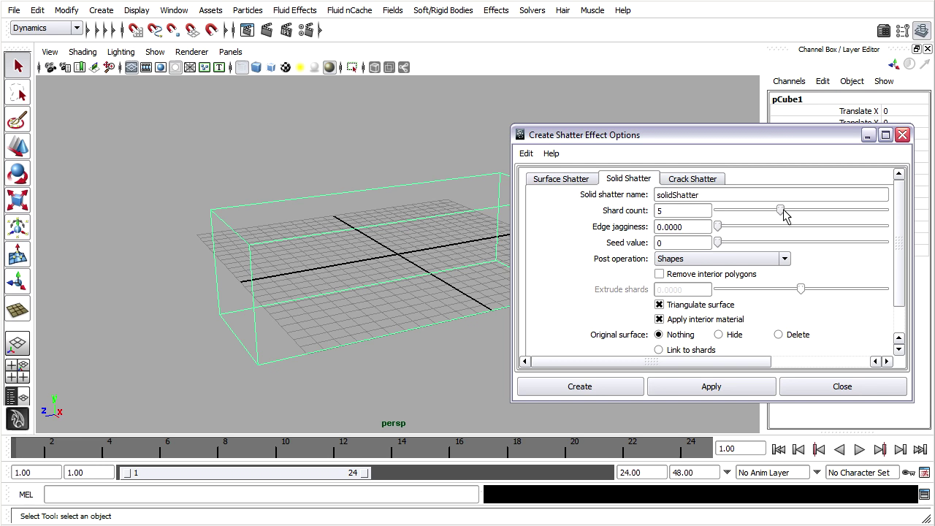
pyautogui.moveTo(781, 211); pyautogui.dragTo(846, 213)
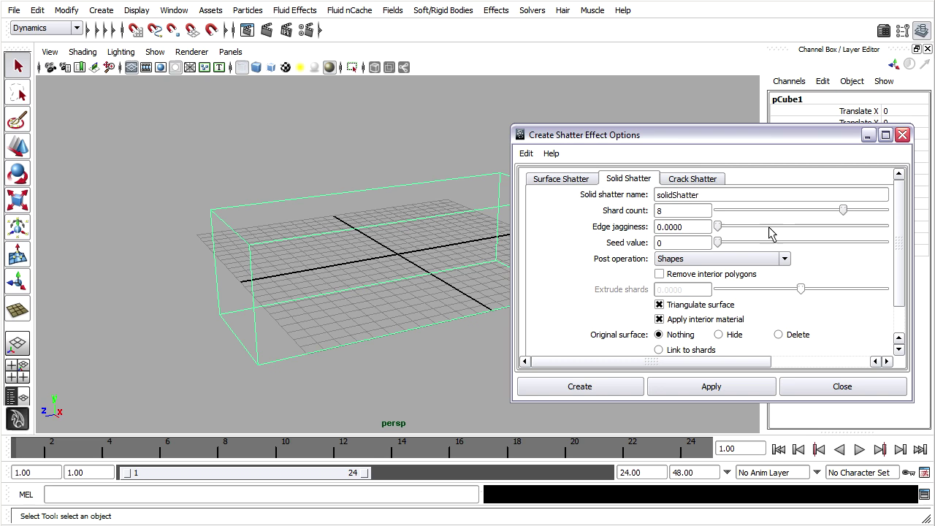
pyautogui.moveTo(719, 228); pyautogui.dragTo(794, 229)
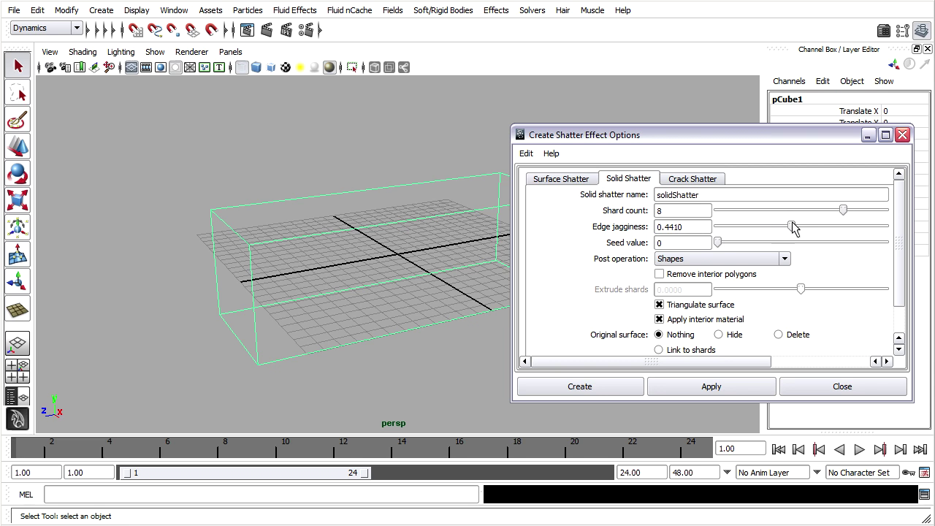
pyautogui.moveTo(719, 242); pyautogui.dragTo(758, 243)
# Step: Create the solidShatter1 shards and tumble around them in solid shading
pyautogui.click(601, 382)
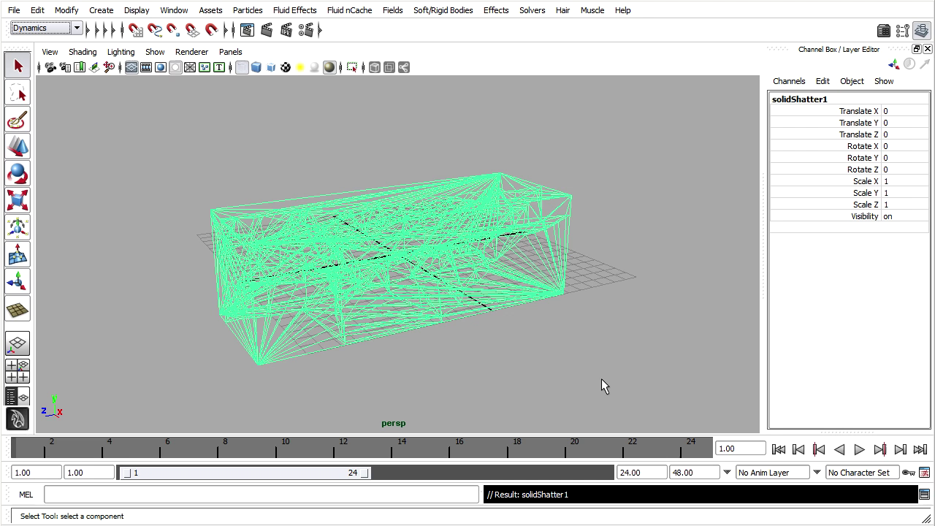
pyautogui.press('5')
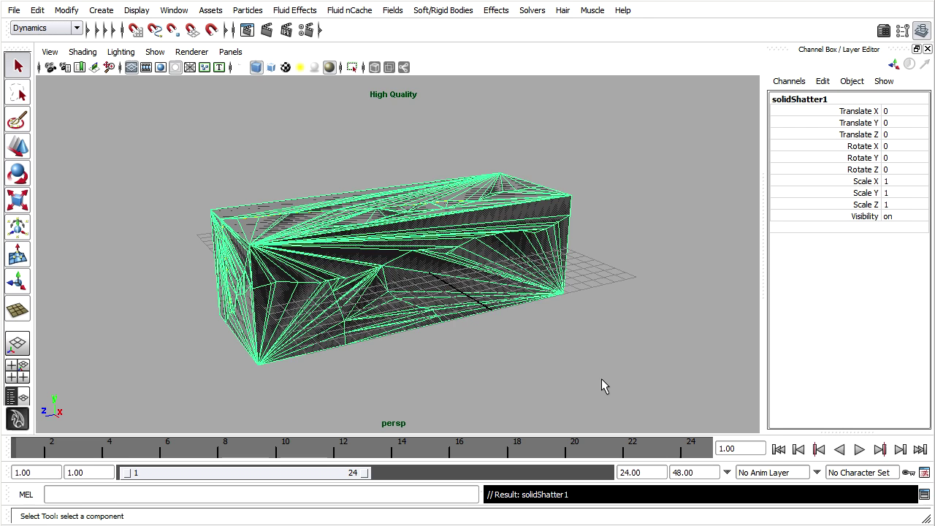
pyautogui.moveTo(602, 378)
pyautogui.keyDown('alt'); pyautogui.mouseDown()
pyautogui.moveTo(486, 355)
pyautogui.moveTo(638, 355)
pyautogui.moveTo(482, 366)
pyautogui.mouseUp(); pyautogui.keyUp('alt')
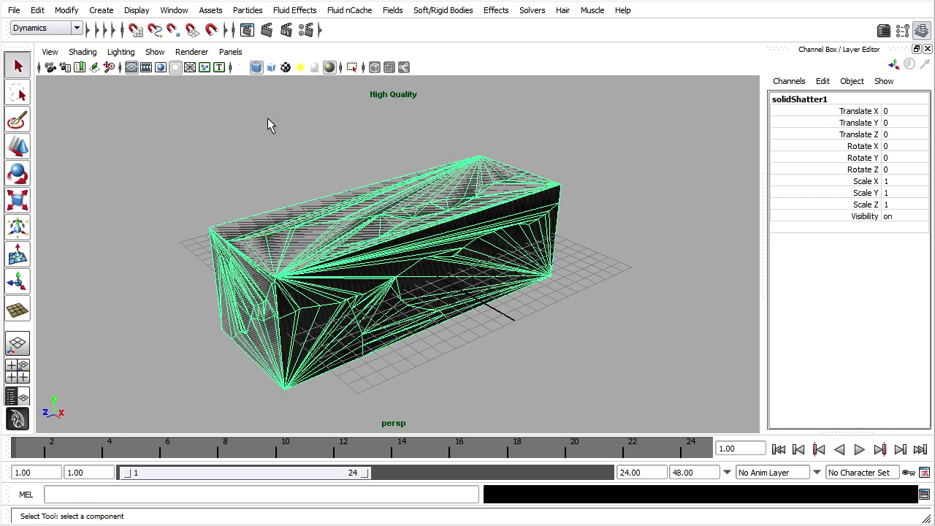
pyautogui.click(170, 11)
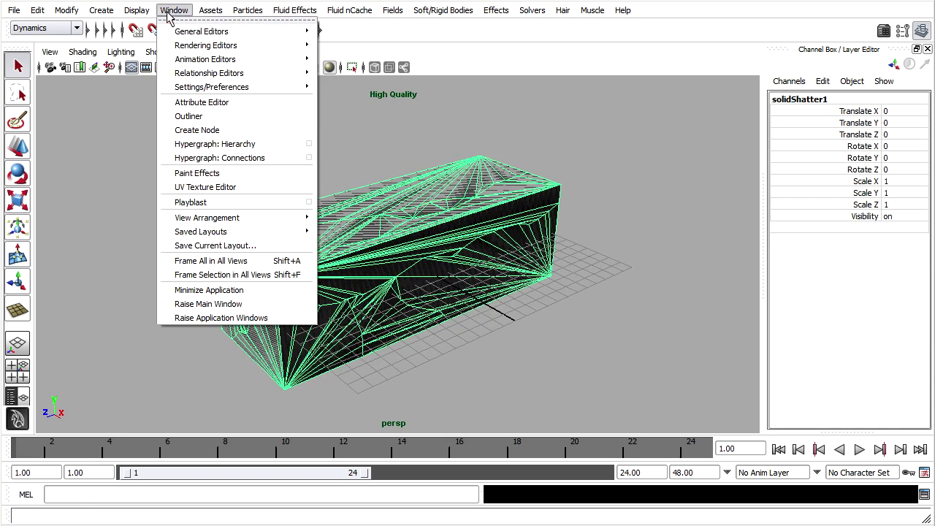
# Step: Open the Outliner, expand solidShatter1 to browse shard1–shard5, then select pCube1
pyautogui.click(189, 116)
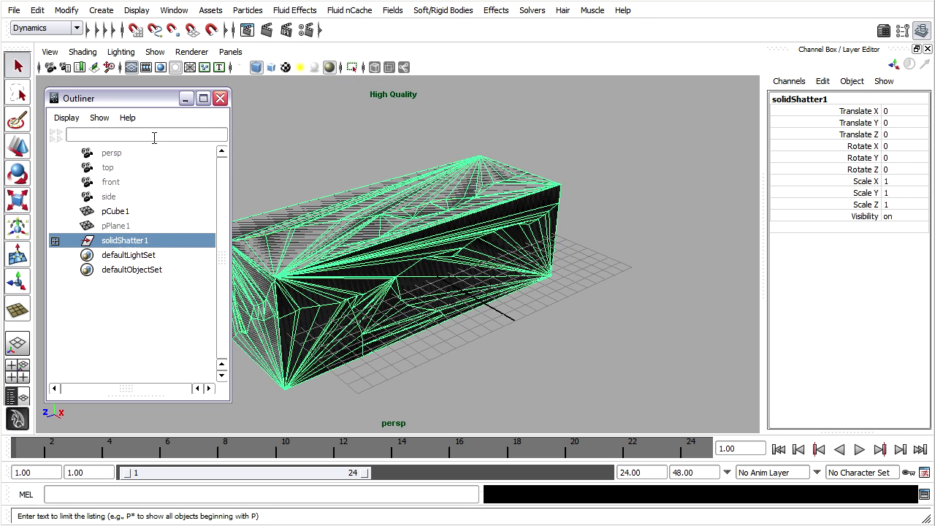
pyautogui.click(55, 241)
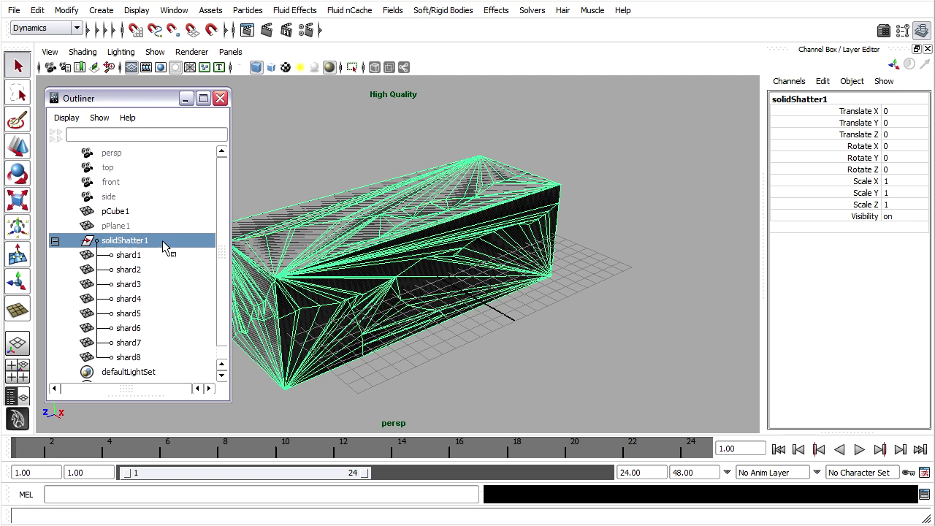
pyautogui.click(138, 256)
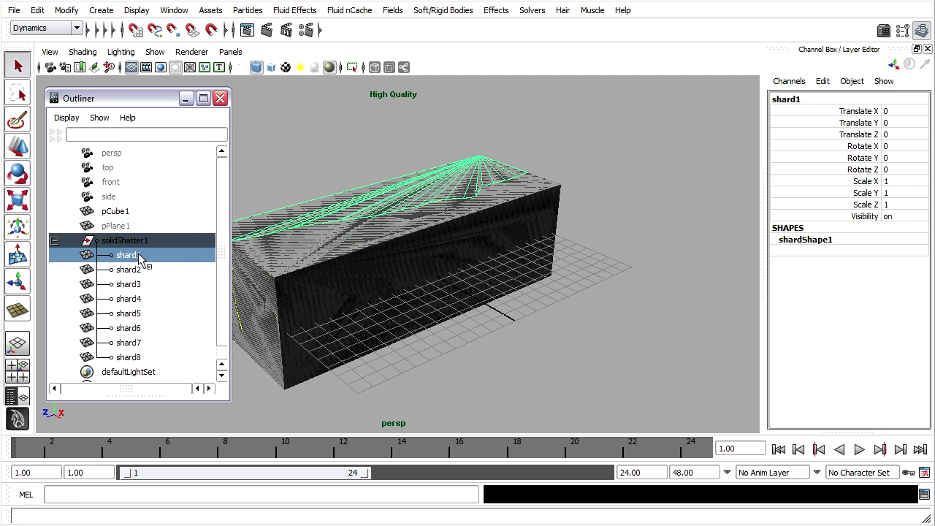
pyautogui.click(136, 270)
pyautogui.click(133, 285)
pyautogui.click(131, 300)
pyautogui.click(133, 314)
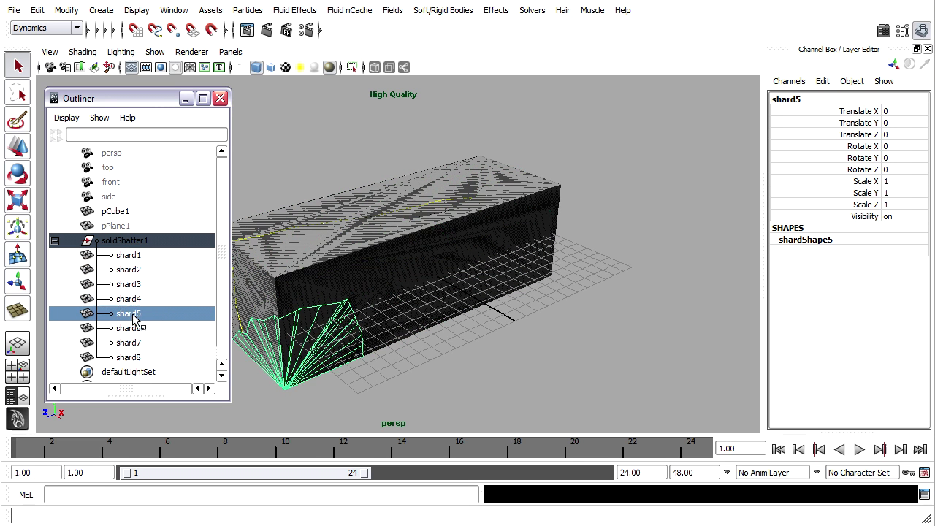
pyautogui.click(117, 212)
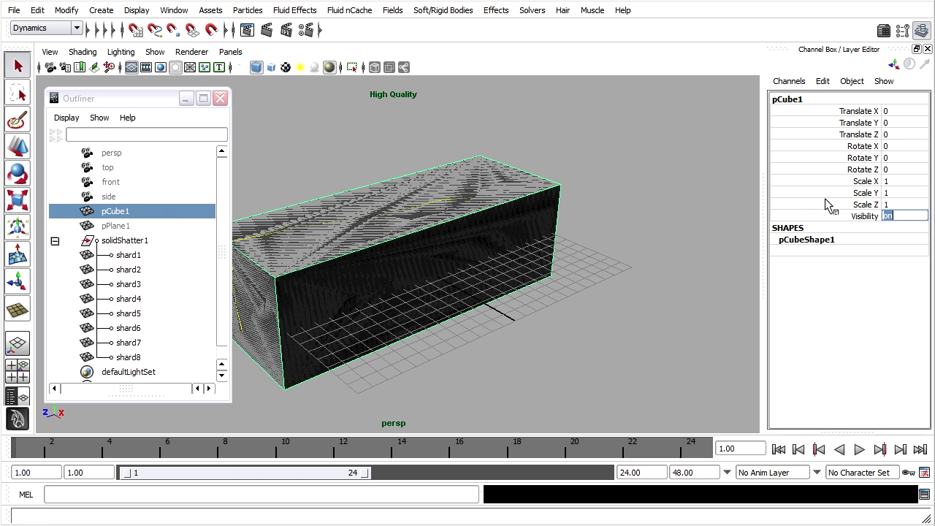
# Step: Hide pCube1 with Visibility 0, then slide shard1 out along X and up along Y
pyautogui.write('0')
pyautogui.press('Return')
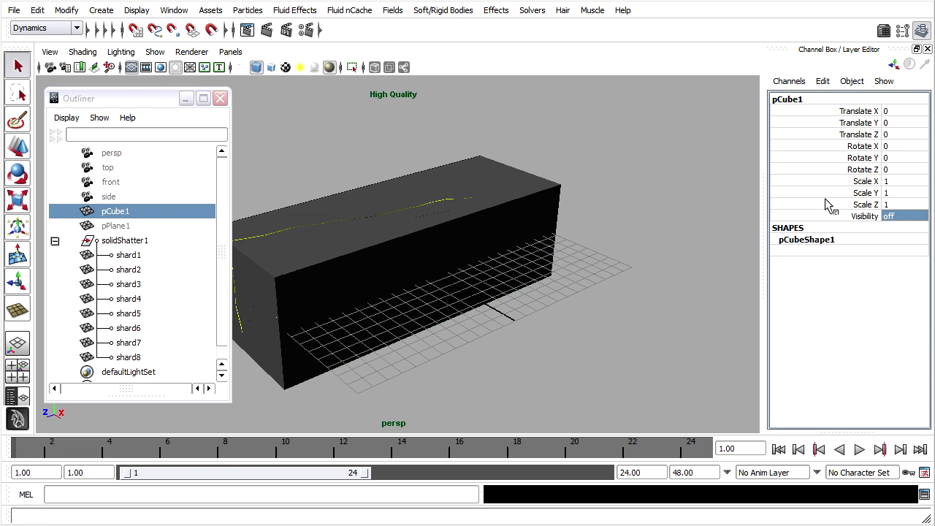
pyautogui.keyDown('alt'); pyautogui.moveTo(413, 297); pyautogui.dragTo(570, 300); pyautogui.keyUp('alt')
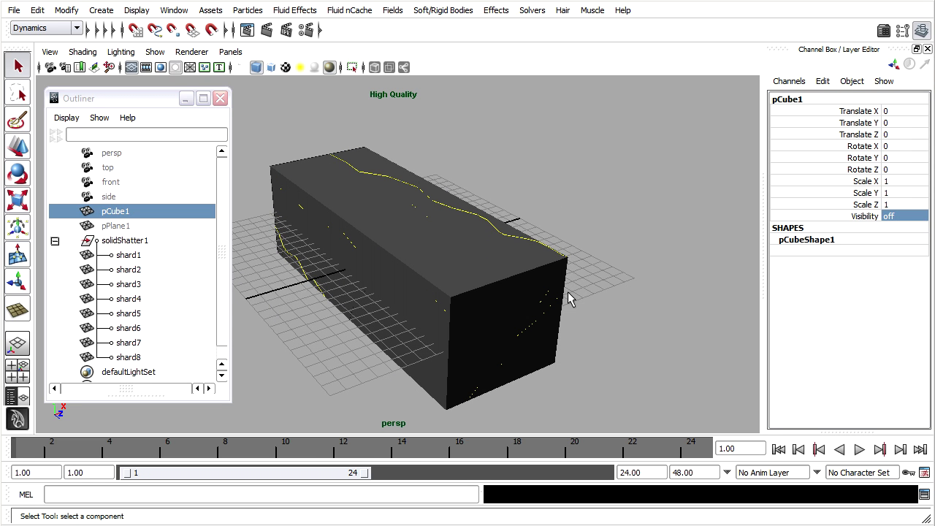
pyautogui.click(132, 256)
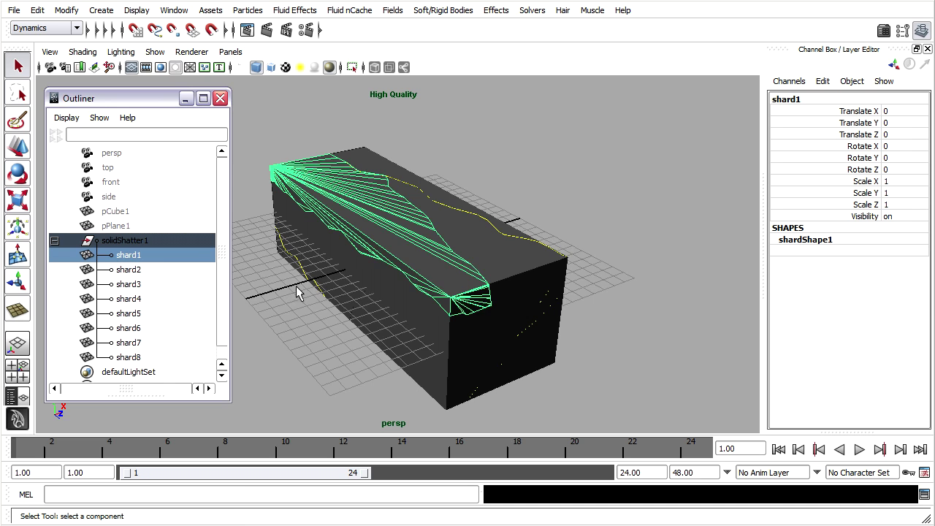
pyautogui.keyDown('alt'); pyautogui.moveTo(537, 292); pyautogui.dragTo(695, 289); pyautogui.keyUp('alt')
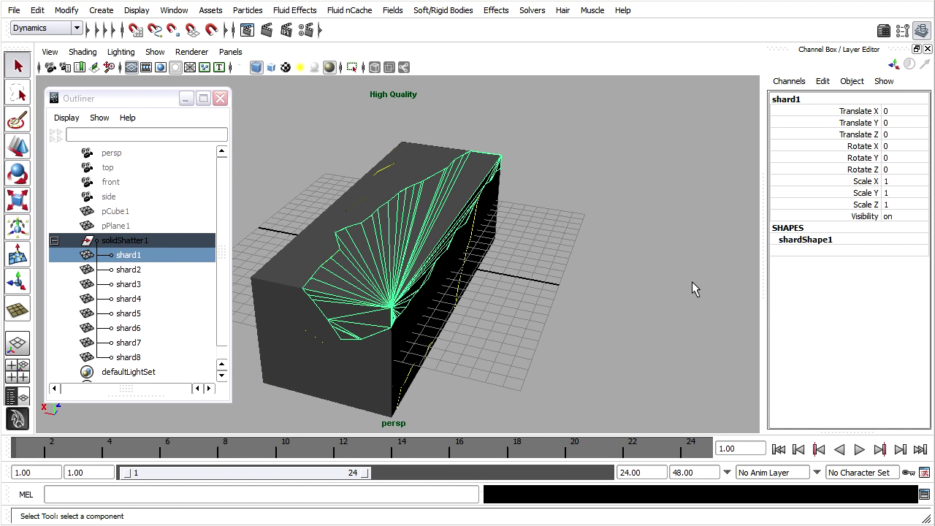
pyautogui.click(17, 146)
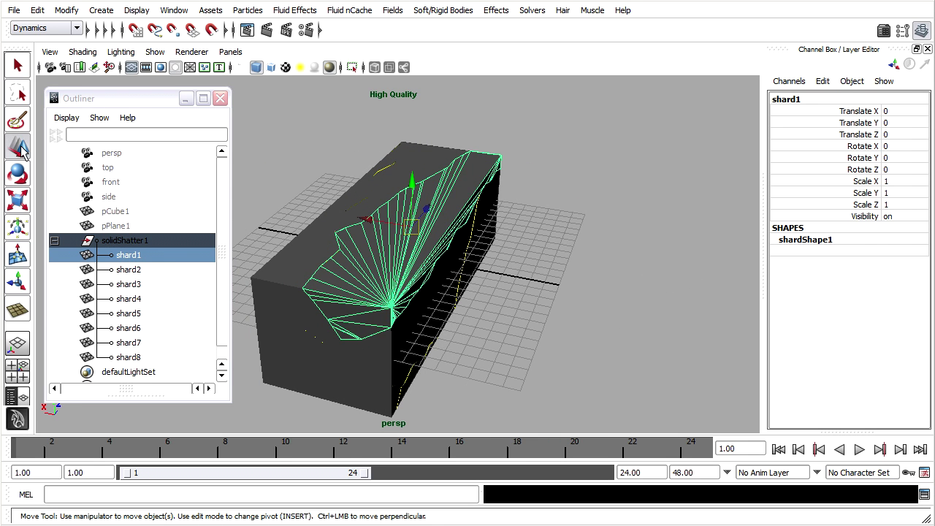
pyautogui.moveTo(355, 219); pyautogui.dragTo(382, 220)
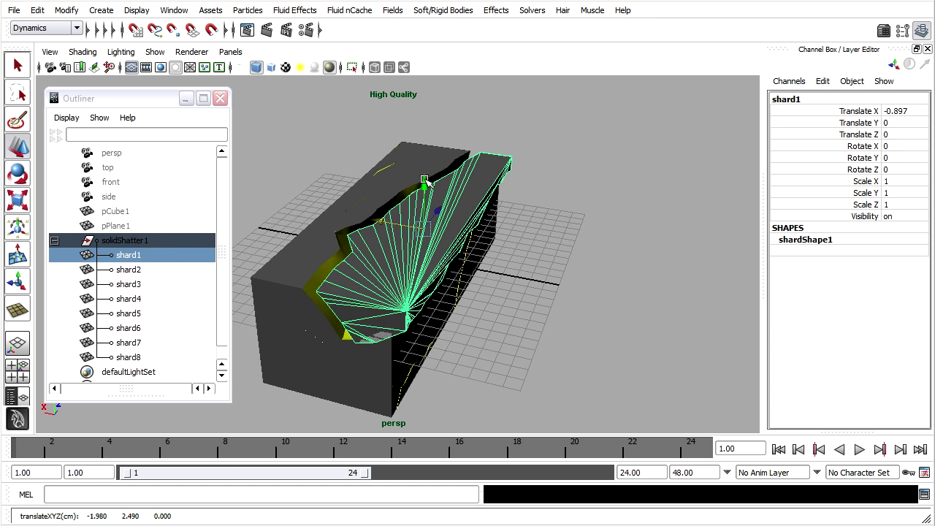
pyautogui.moveTo(428, 182); pyautogui.dragTo(425, 171)
pyautogui.keyDown('alt'); pyautogui.moveTo(476, 216); pyautogui.dragTo(549, 217); pyautogui.keyUp('alt')
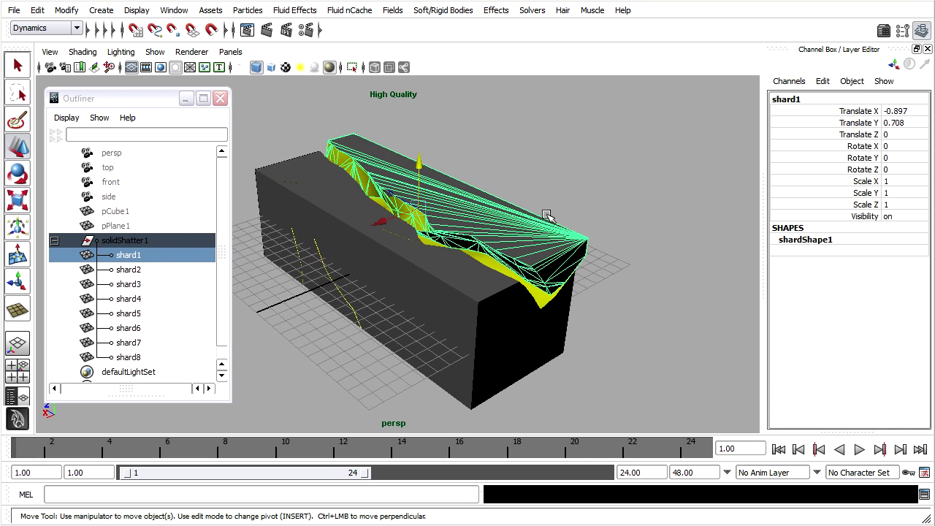
# Step: Push shard4 out along X to 1.67 and drop shard7 along Y to -1.072
pyautogui.click(307, 210)
pyautogui.moveTo(363, 256); pyautogui.dragTo(328, 265)
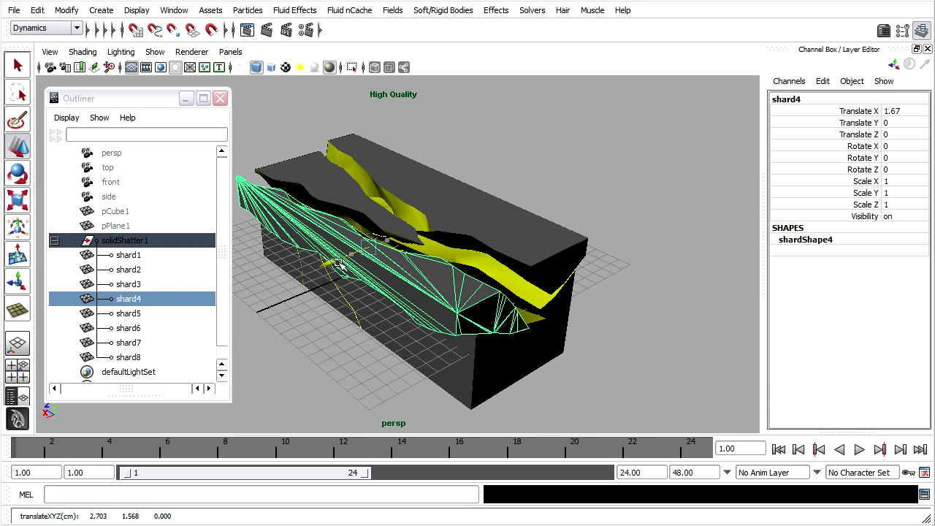
pyautogui.click(468, 386)
pyautogui.keyDown('alt'); pyautogui.moveTo(582, 362); pyautogui.dragTo(588, 312); pyautogui.keyUp('alt')
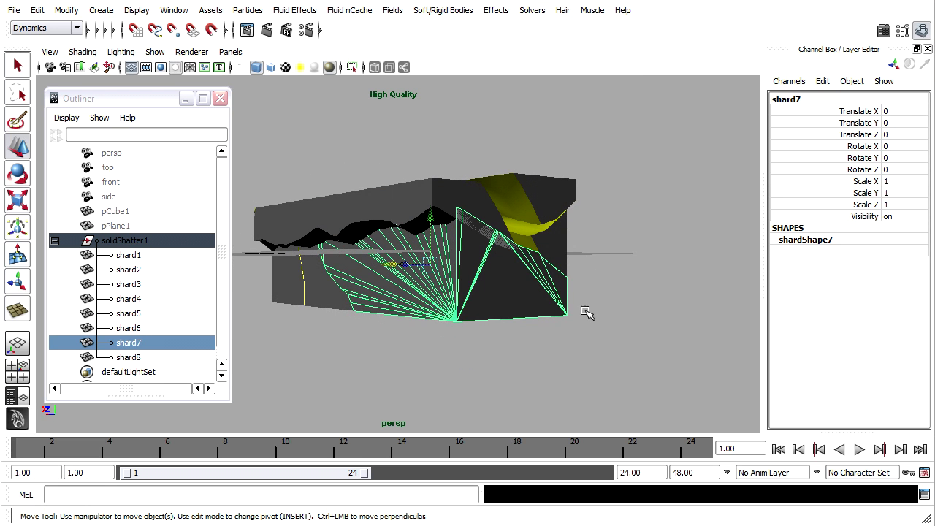
pyautogui.moveTo(416, 231); pyautogui.dragTo(635, 248)
# Step: Nudge shard5 outward along Z, away from the rest of the block
pyautogui.click(380, 286)
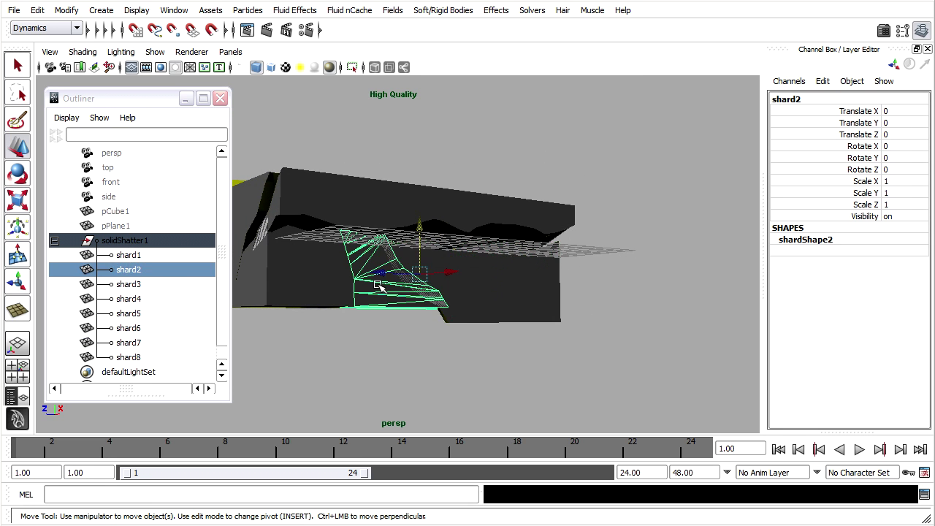
pyautogui.keyDown('shift'); pyautogui.click(313, 286); pyautogui.keyUp('shift')
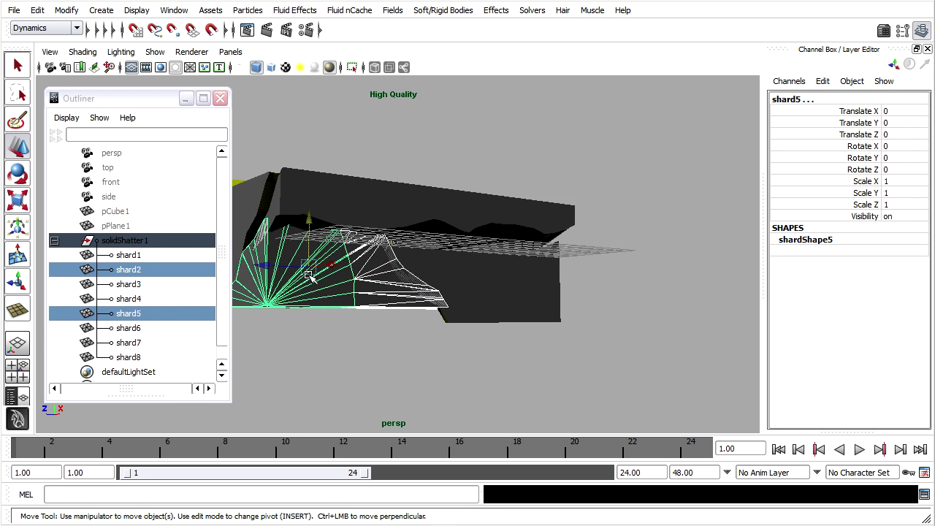
pyautogui.keyDown('alt'); pyautogui.moveTo(410, 296); pyautogui.dragTo(394, 186); pyautogui.keyUp('alt')
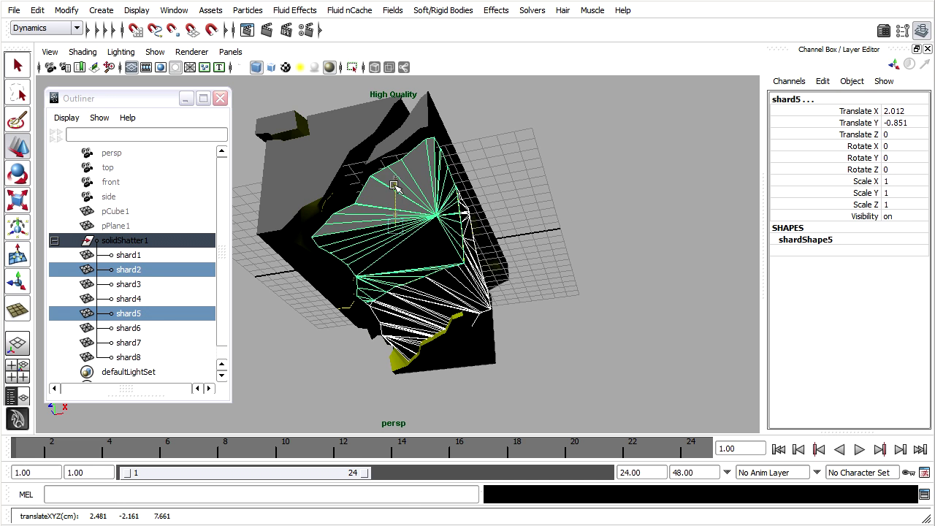
pyautogui.keyDown('alt'); pyautogui.moveTo(577, 215); pyautogui.dragTo(504, 215); pyautogui.keyUp('alt')
pyautogui.keyDown('shift'); pyautogui.click(474, 310); pyautogui.keyUp('shift')
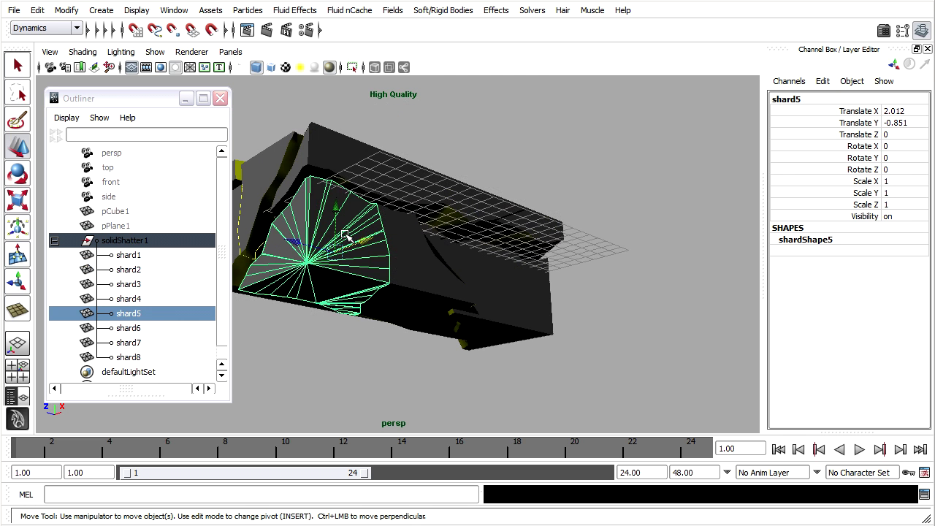
pyautogui.moveTo(306, 248); pyautogui.dragTo(296, 257)
pyautogui.keyDown('alt'); pyautogui.moveTo(441, 203); pyautogui.dragTo(385, 287); pyautogui.keyUp('alt')
# Step: Move shard6 outward along X and shard7 further away along X
pyautogui.click(406, 260)
pyautogui.moveTo(451, 276); pyautogui.dragTo(472, 204)
pyautogui.click(411, 269)
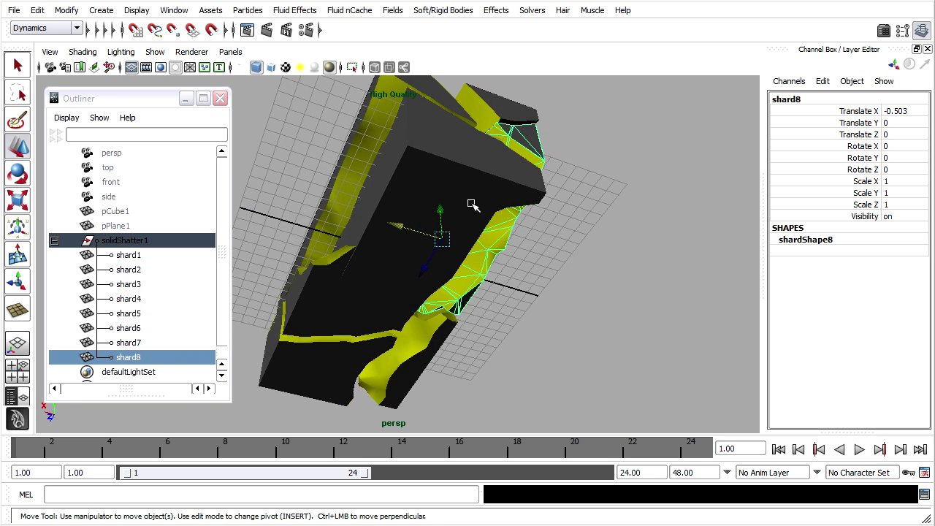
pyautogui.click(431, 217)
pyautogui.moveTo(392, 224); pyautogui.dragTo(555, 219)
pyautogui.click(551, 214)
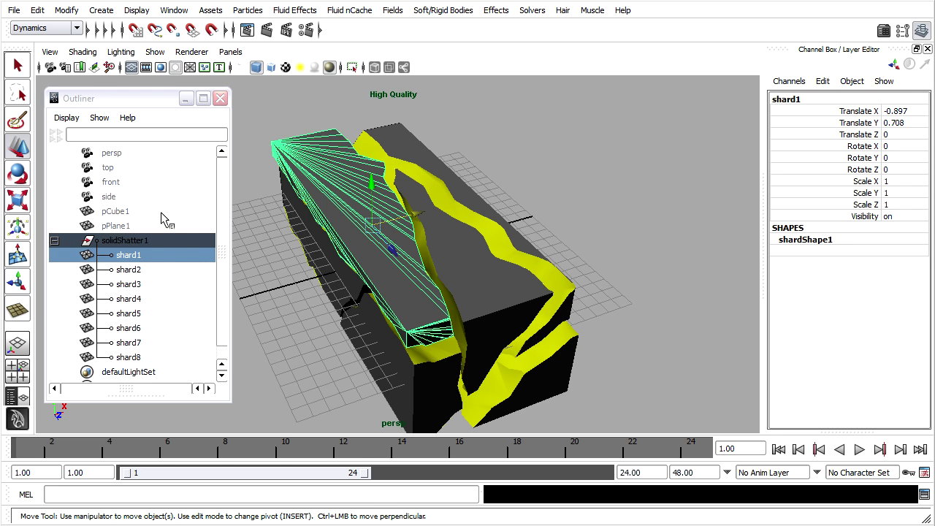
# Step: Turn pCube1's Visibility back on in the Channel Box
pyautogui.click(111, 213)
pyautogui.doubleClick(904, 216)
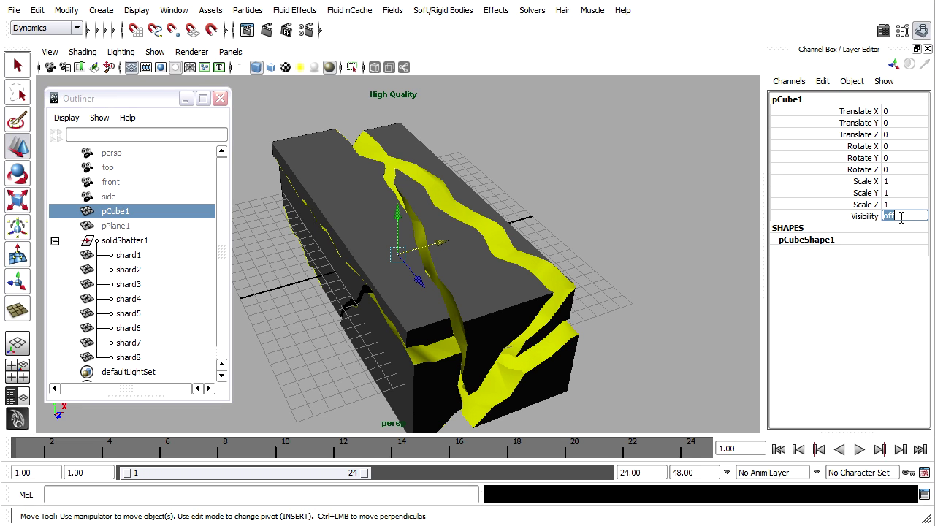
pyautogui.write('on')
pyautogui.press('Return')
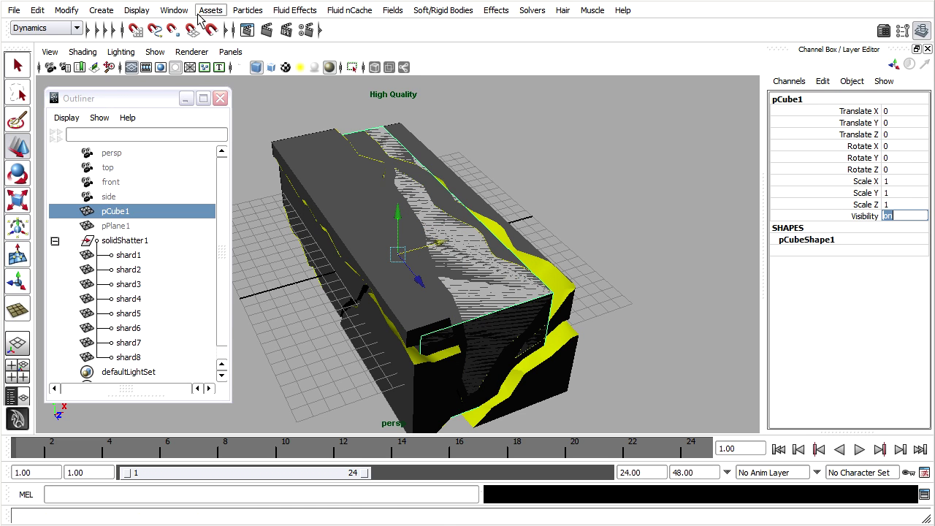
# Step: Create locator1 and set its Local Scale X, Y and Z to 20
pyautogui.click(103, 10)
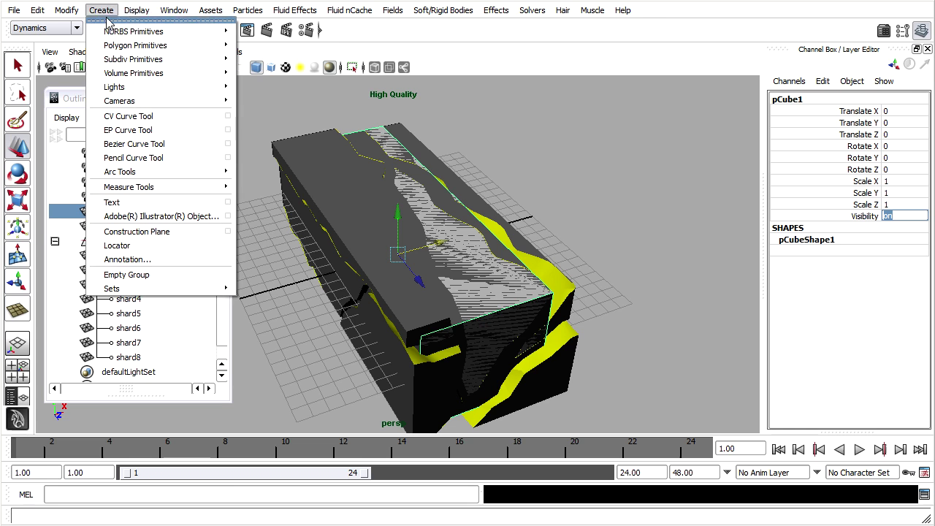
pyautogui.click(176, 247)
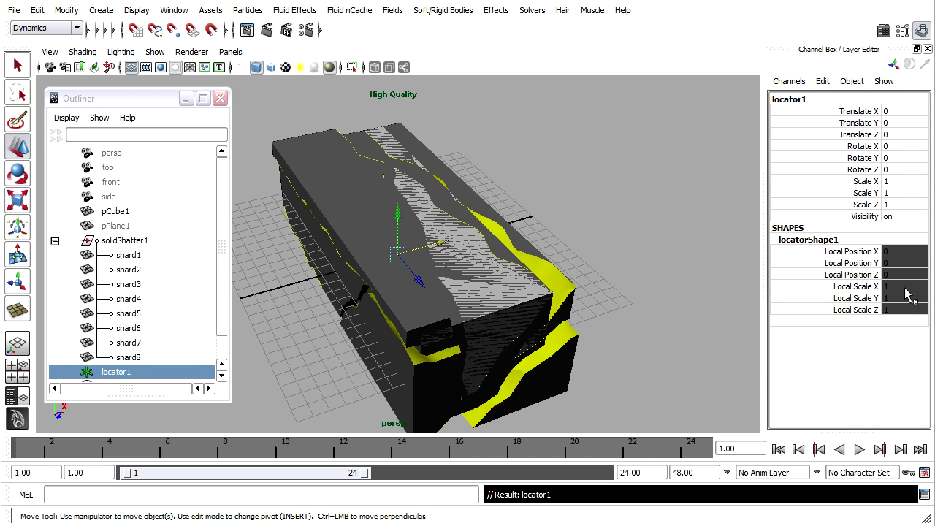
pyautogui.moveTo(907, 287); pyautogui.dragTo(908, 310)
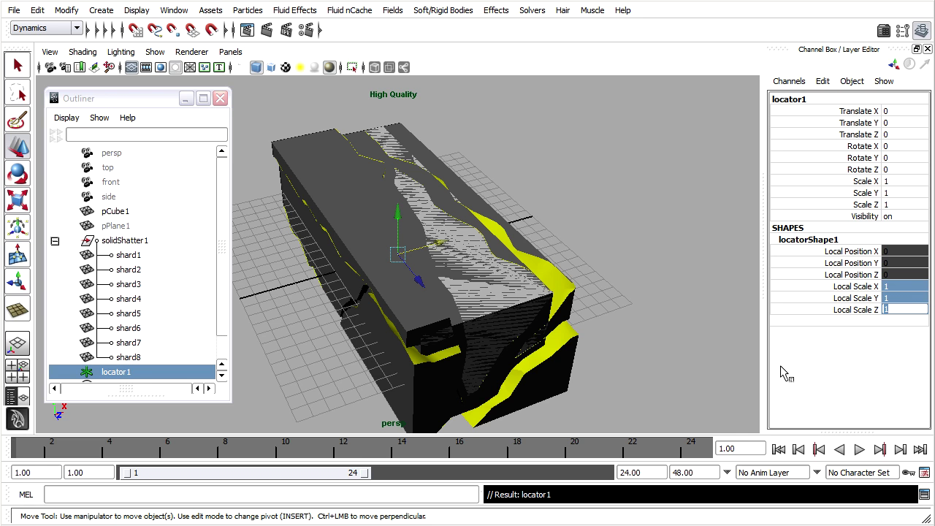
pyautogui.write('20')
pyautogui.press('Return')
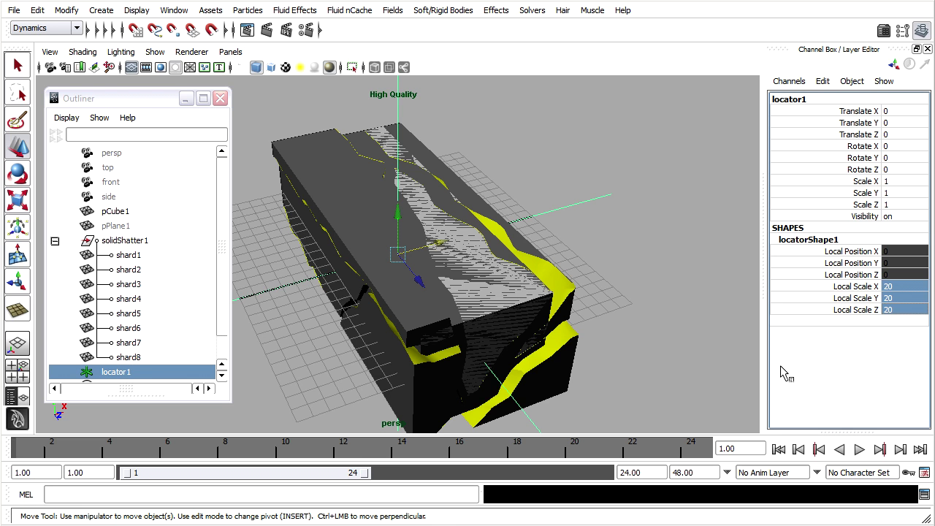
pyautogui.scroll(-3, 578, 295)
pyautogui.keyDown('alt'); pyautogui.moveTo(577, 294); pyautogui.dragTo(467, 325); pyautogui.keyUp('alt')
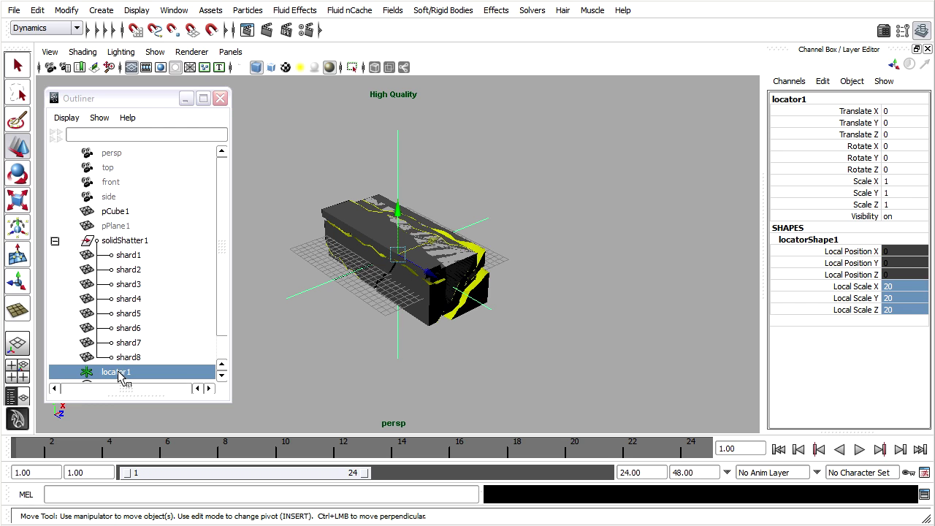
# Step: Parent-constrain pCube1 to locator1 using default Parent Constraint settings from the Animation menu set
pyautogui.keyDown('ctrl'); pyautogui.click(128, 213); pyautogui.keyUp('ctrl')
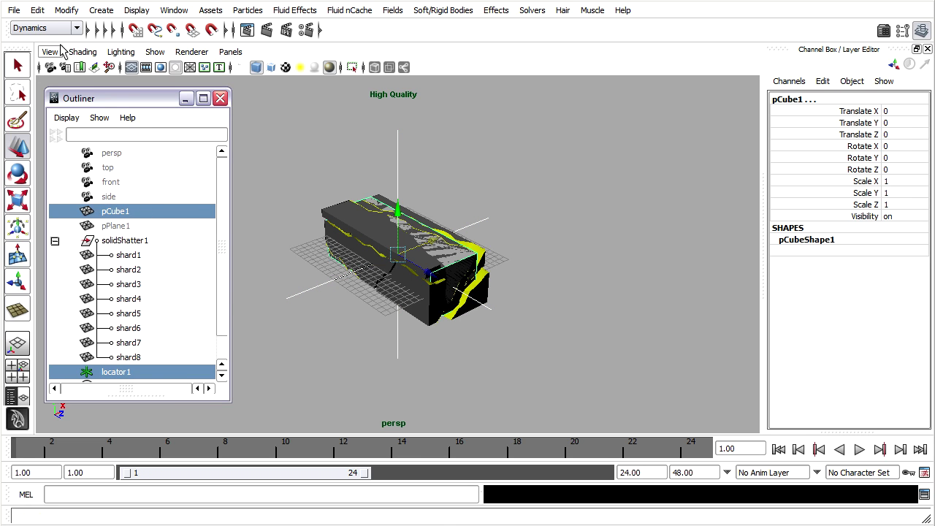
pyautogui.click(75, 29)
pyautogui.click(30, 40)
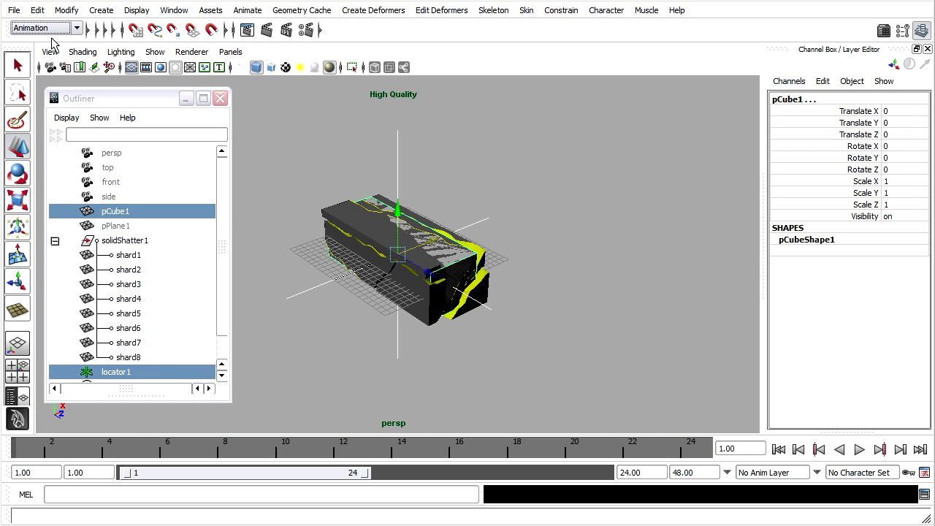
pyautogui.click(563, 11)
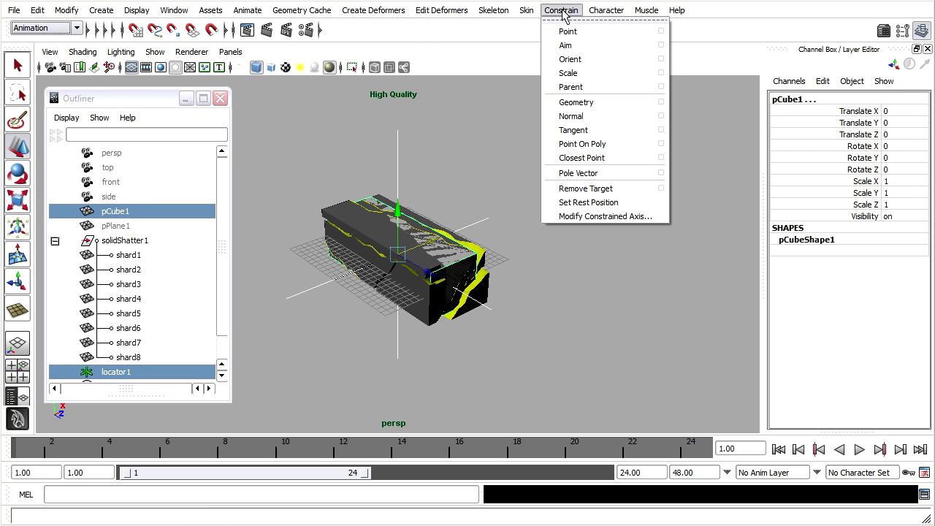
pyautogui.click(661, 86)
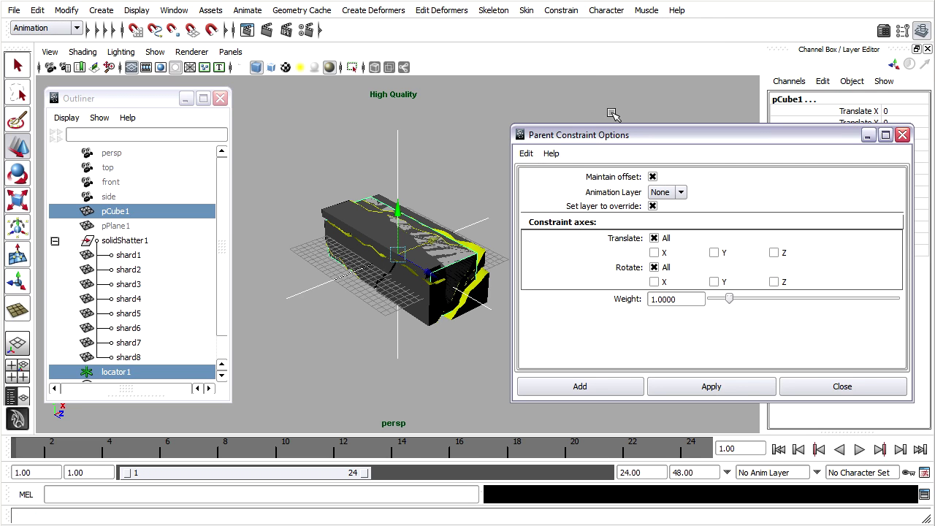
pyautogui.click(526, 153)
pyautogui.click(541, 181)
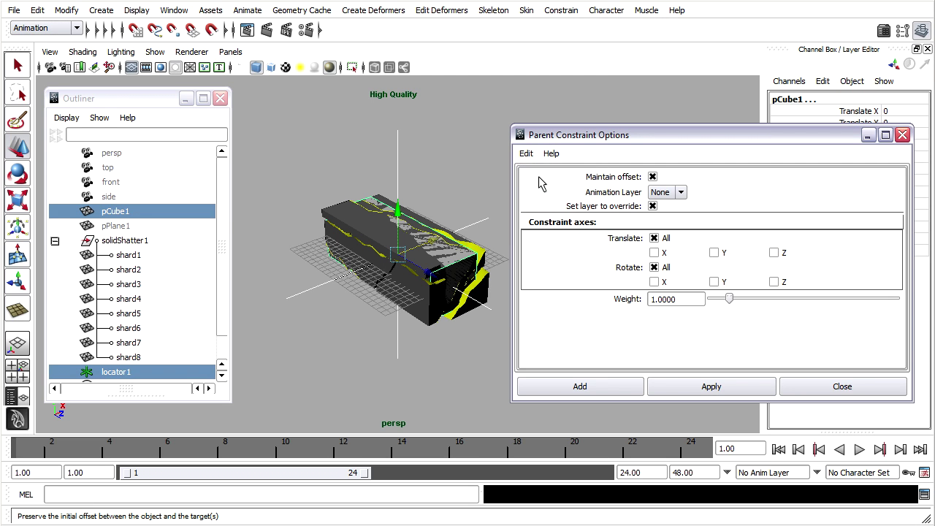
pyautogui.click(543, 391)
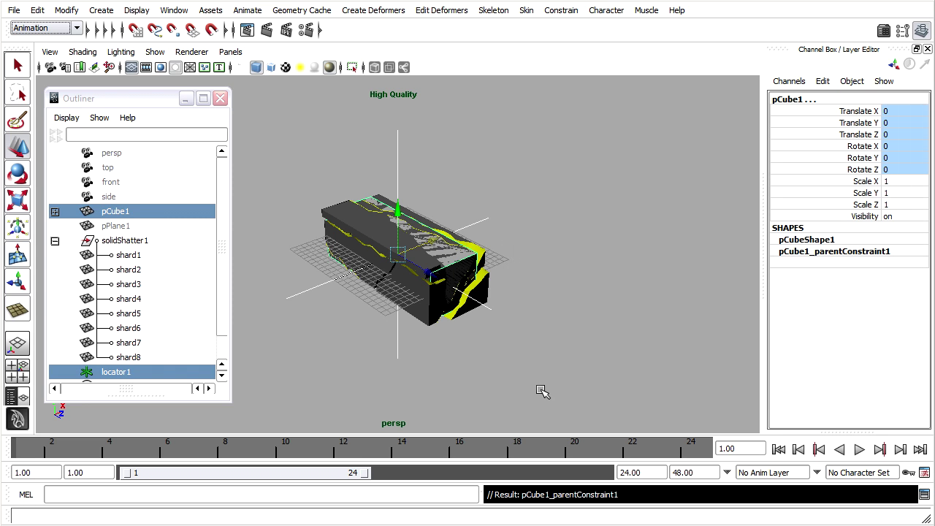
# Step: Test-move locator1 along Z to confirm pCube1 follows, then undo the move
pyautogui.click(398, 343)
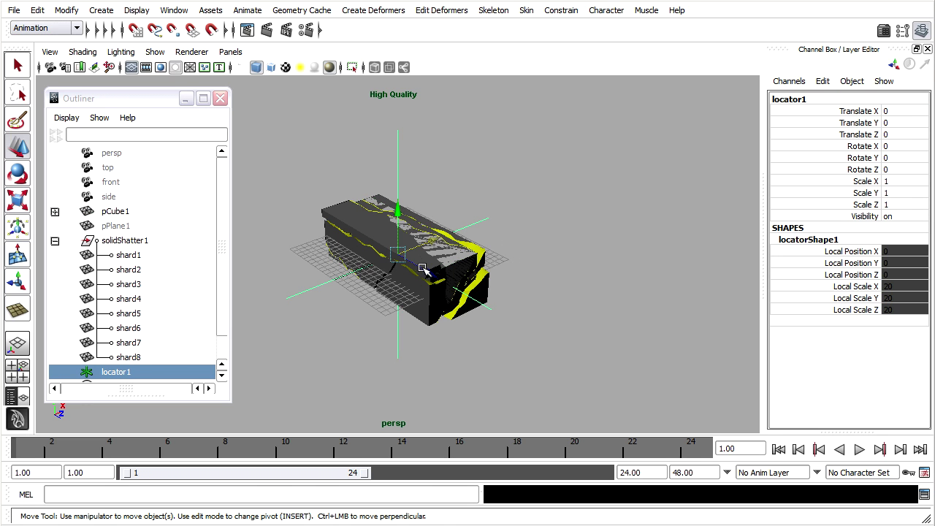
pyautogui.moveTo(424, 270); pyautogui.dragTo(620, 340)
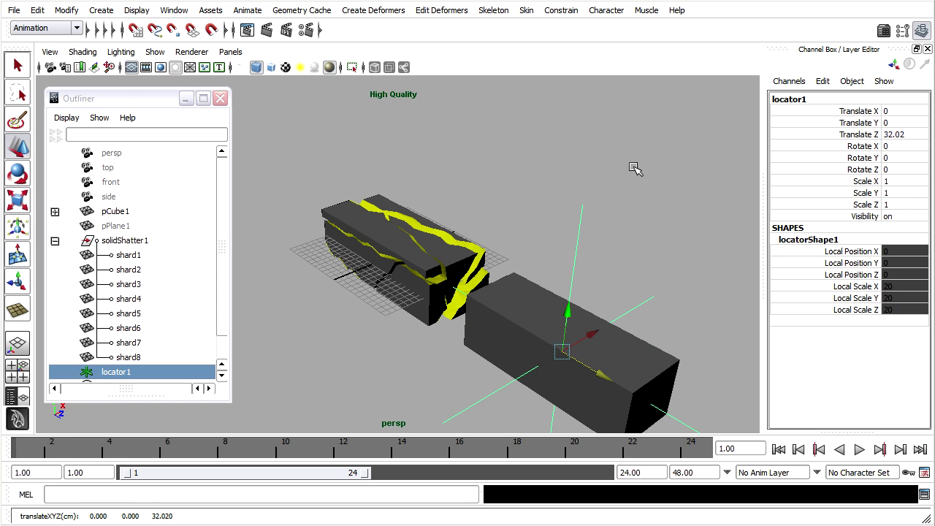
pyautogui.hotkey('ctrl', 'z')
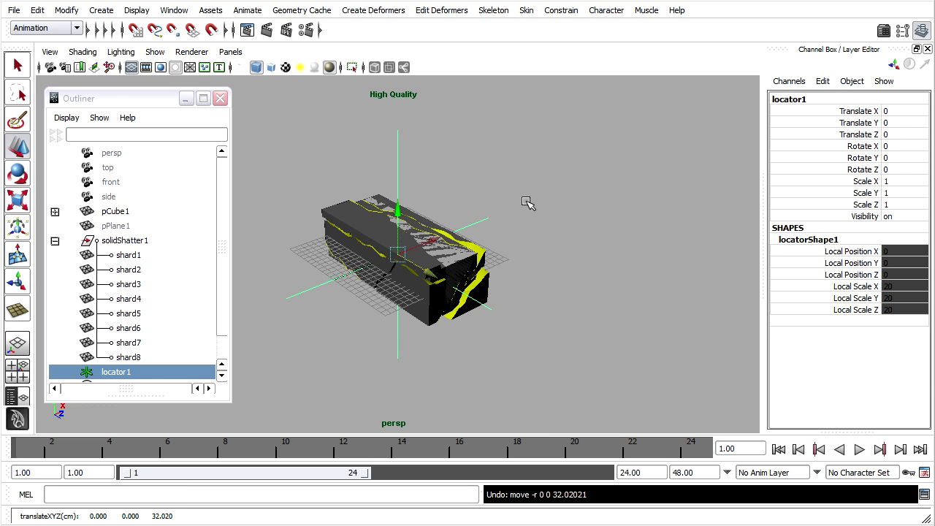
# Step: Parent-constrain solidShatter1 to locator1
pyautogui.click(130, 375)
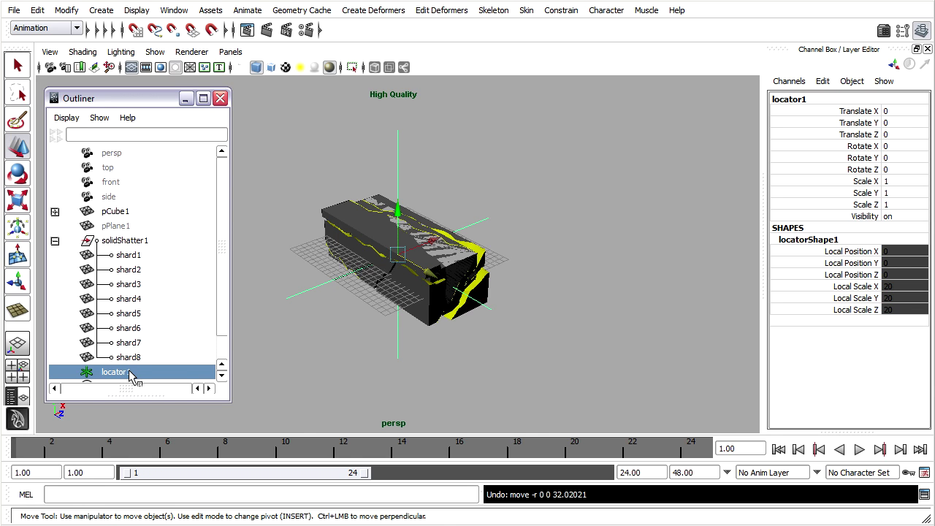
pyautogui.keyDown('ctrl'); pyautogui.click(114, 245); pyautogui.keyUp('ctrl')
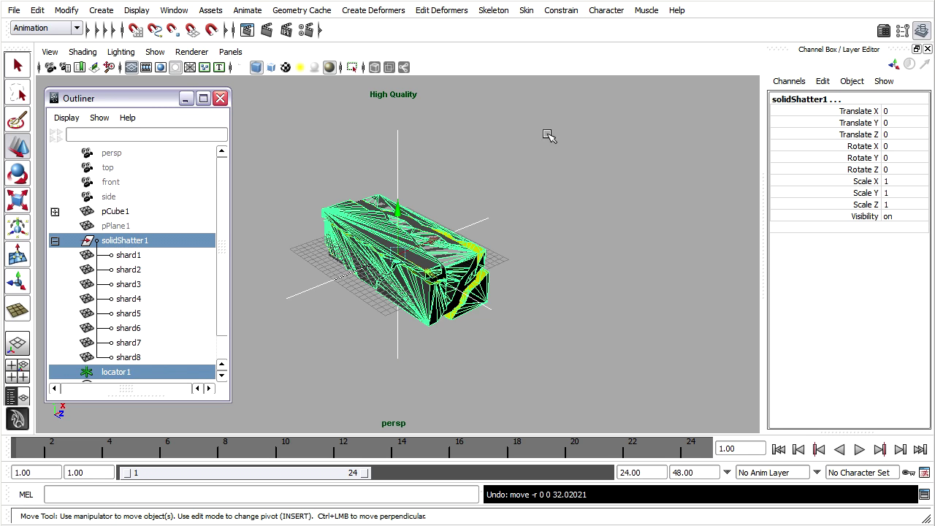
pyautogui.click(559, 10)
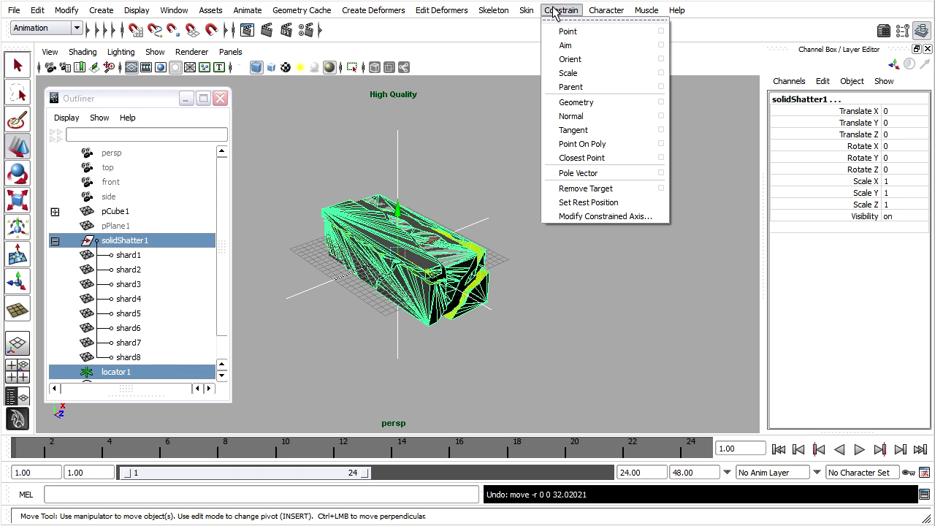
pyautogui.click(589, 86)
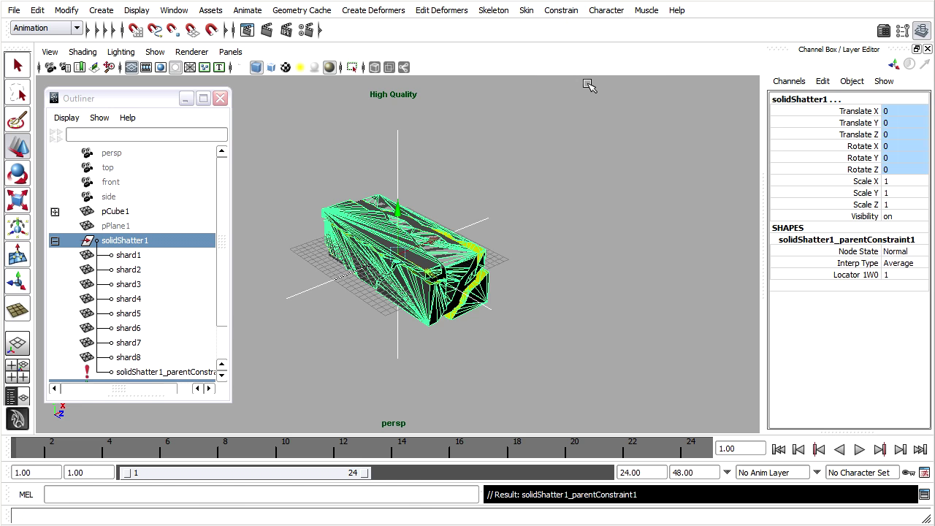
# Step: Test-move locator1 along X to check both constraints, then undo the move
pyautogui.click(397, 328)
pyautogui.moveTo(433, 259); pyautogui.dragTo(351, 204)
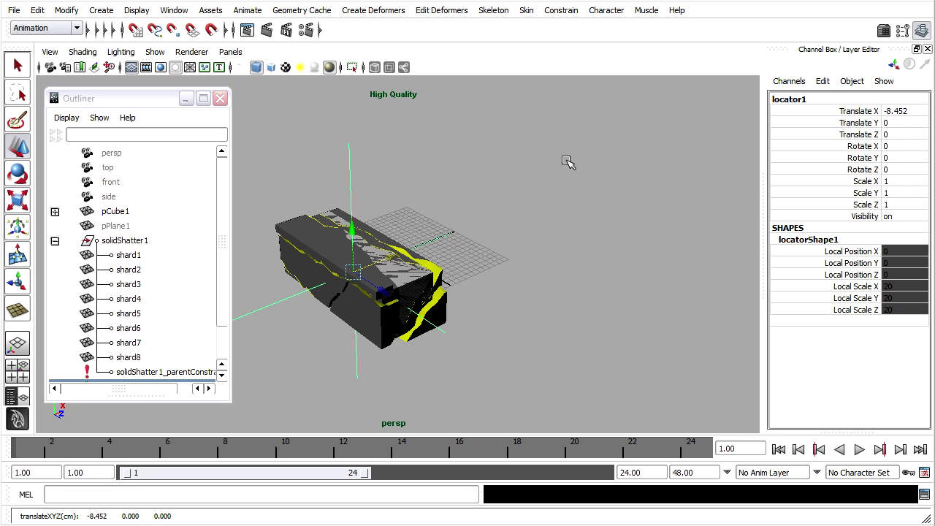
pyautogui.hotkey('ctrl', 'z')
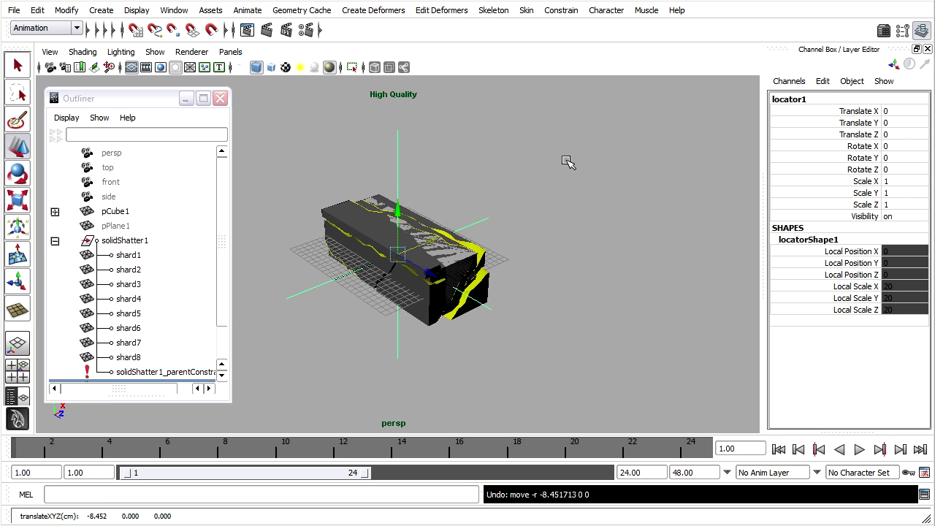